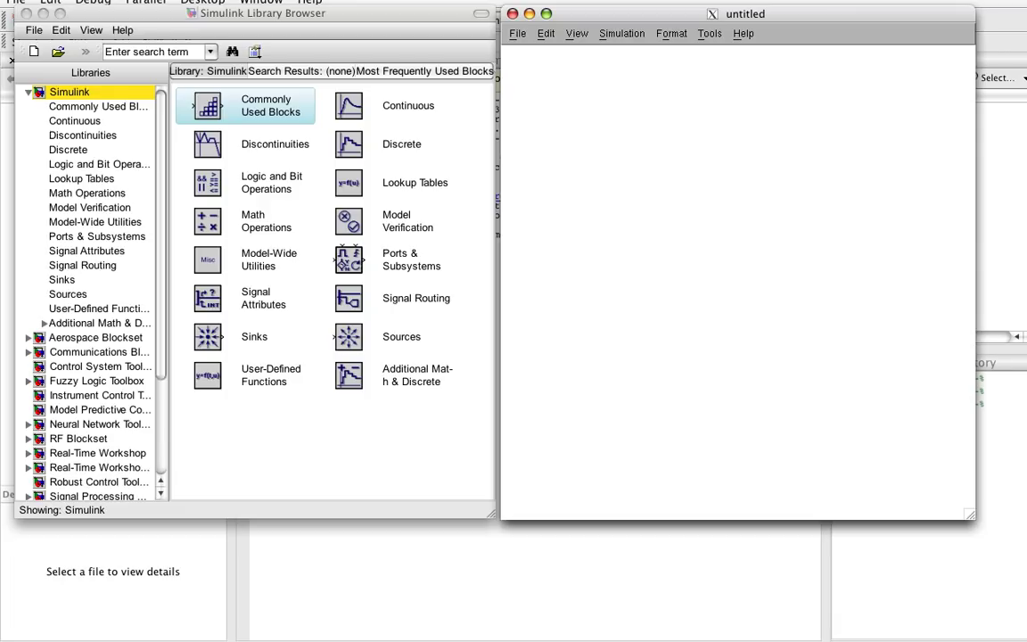
Place two Integrator blocks from the Continuous library in the empty model, vertically aligned one above the other
left_click(350, 106)
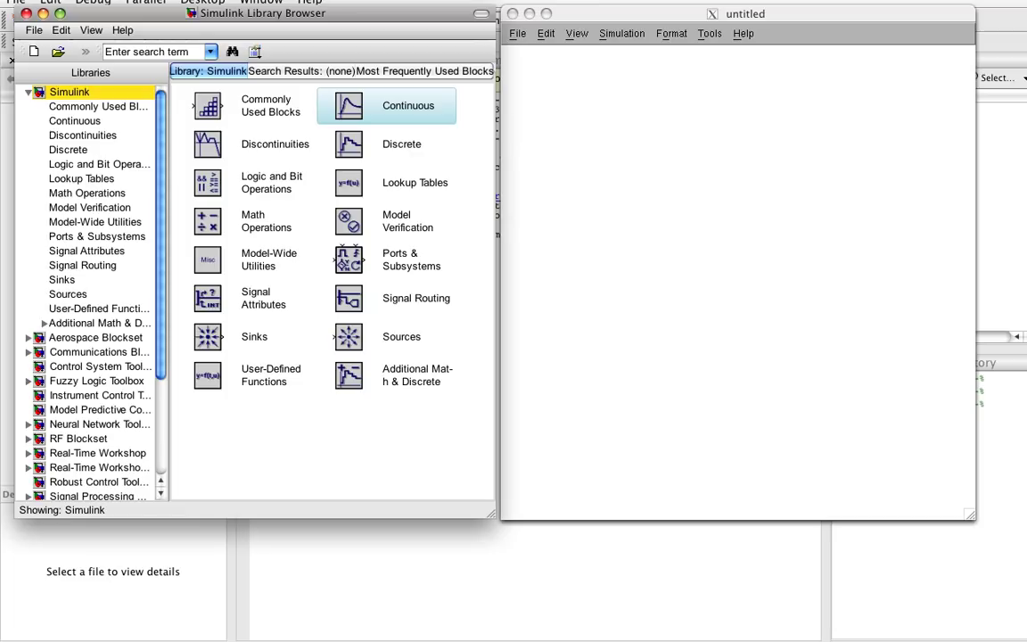
double_click(350, 106)
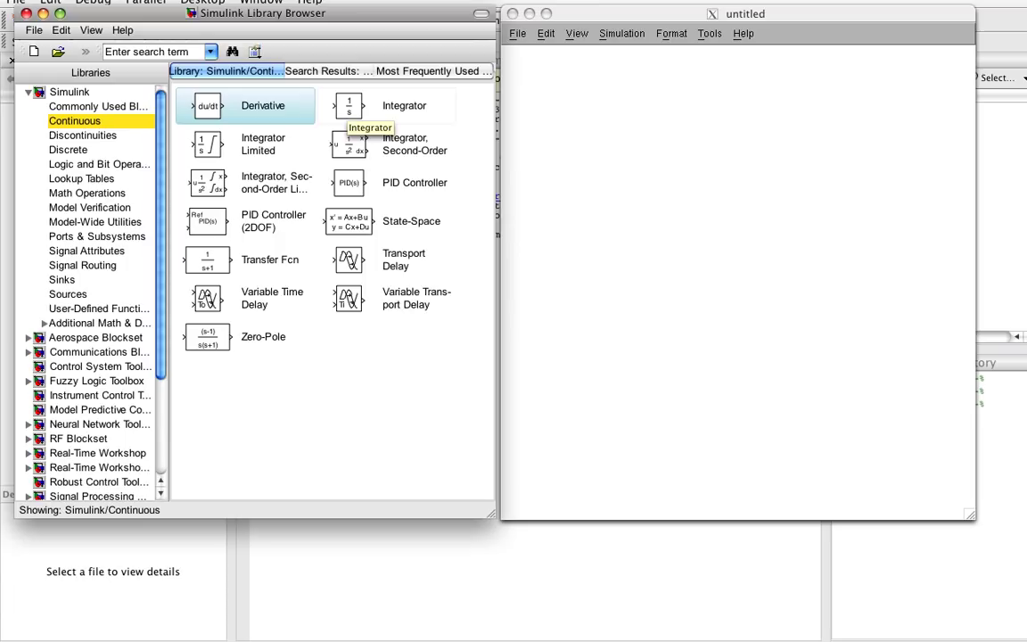
left_click(348, 106)
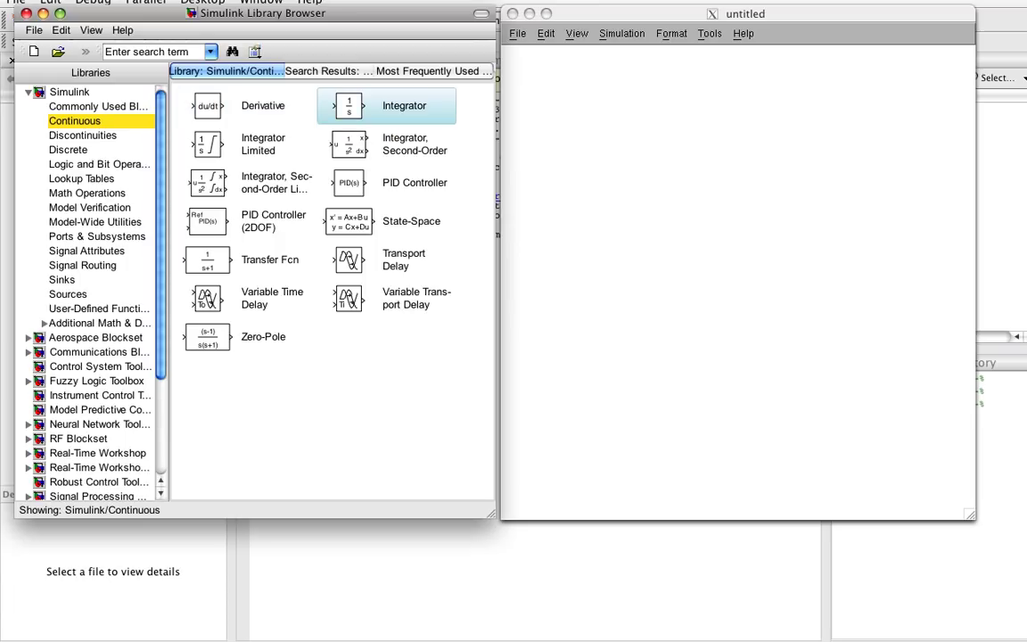
left_click_drag(349, 106, 753, 150)
key("ctrl+i")
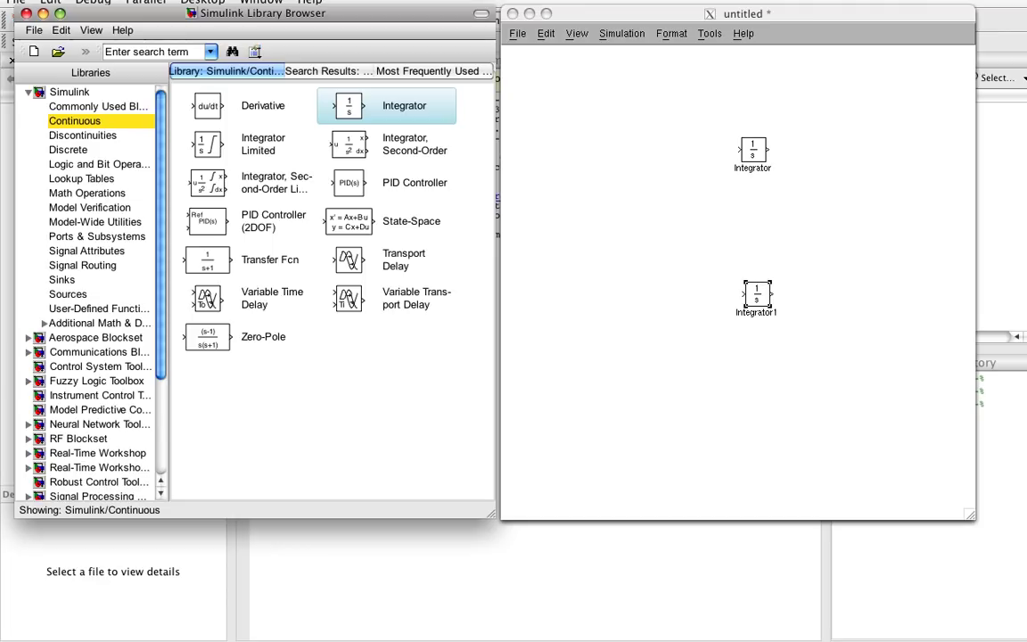
left_click(756, 294)
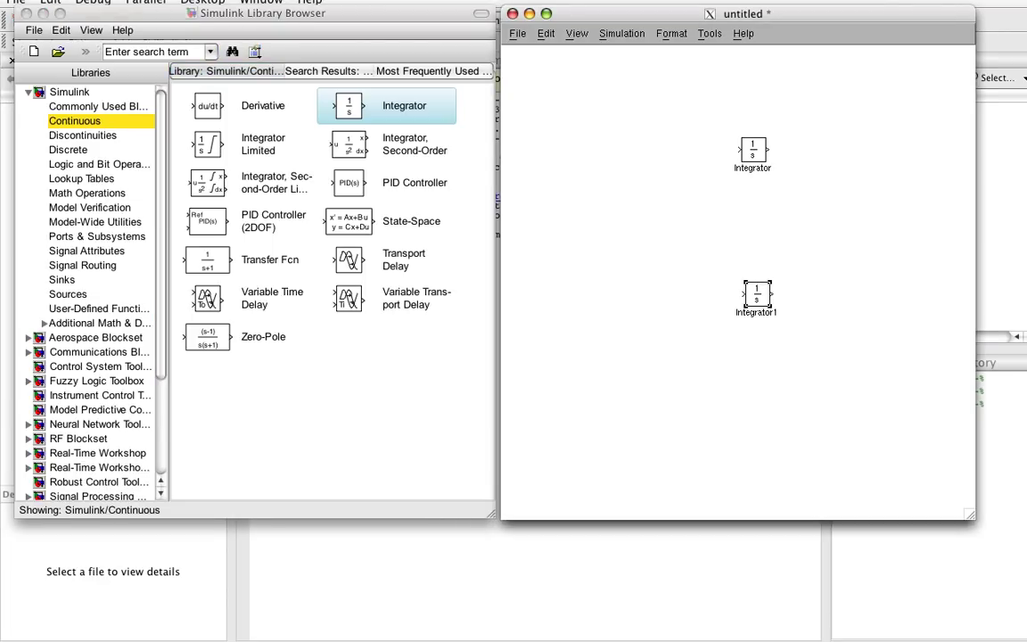
left_click_drag(752, 150, 773, 150)
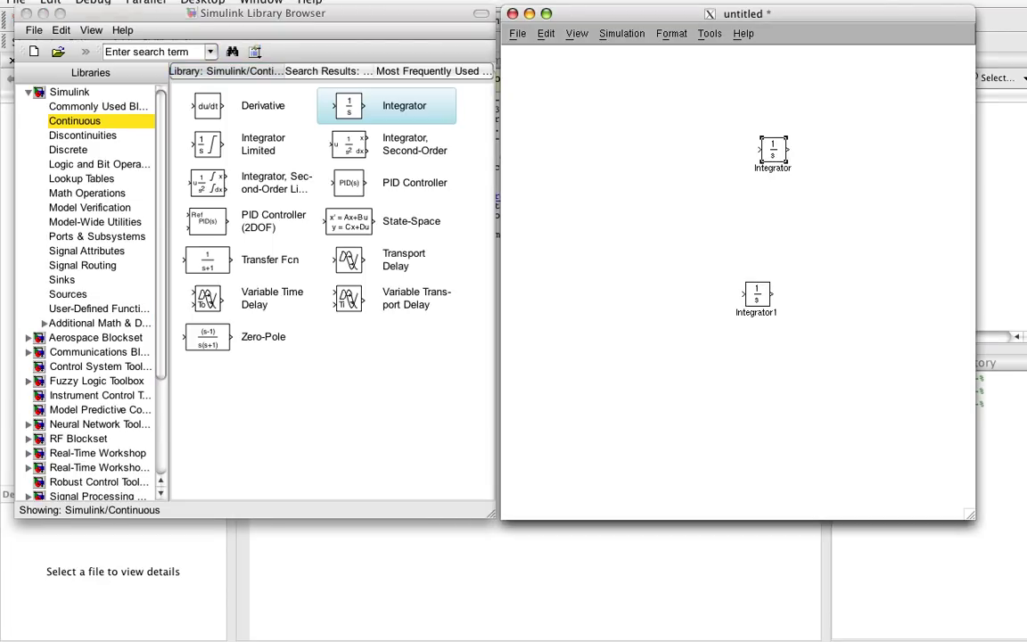
left_click_drag(756, 294, 773, 294)
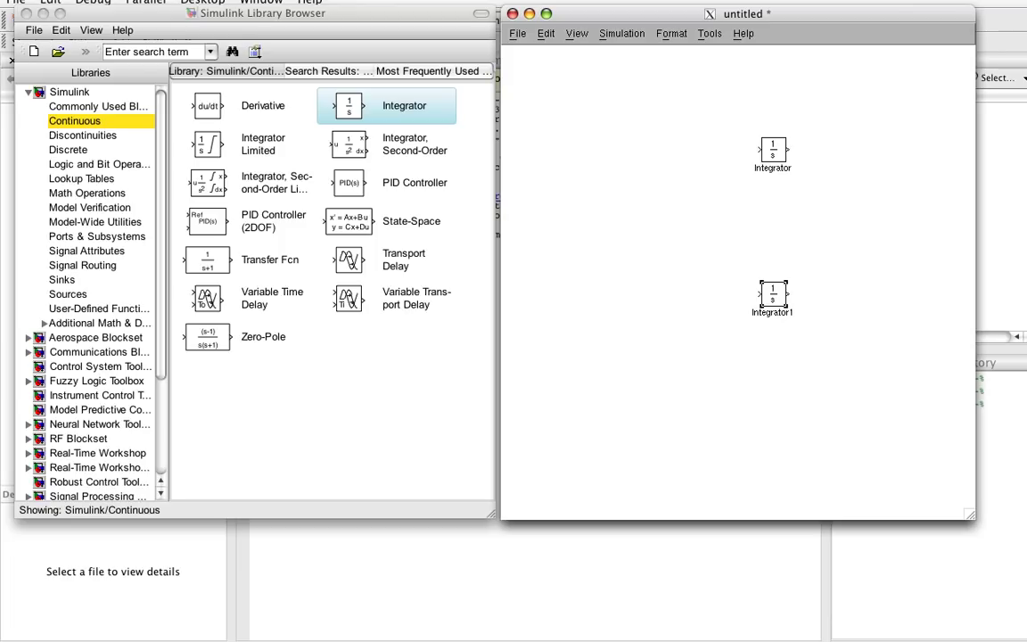
Draw a signal line from the upper Integrator's output and name the signal "w"
left_click_drag(788, 149, 838, 149)
right_click(789, 149)
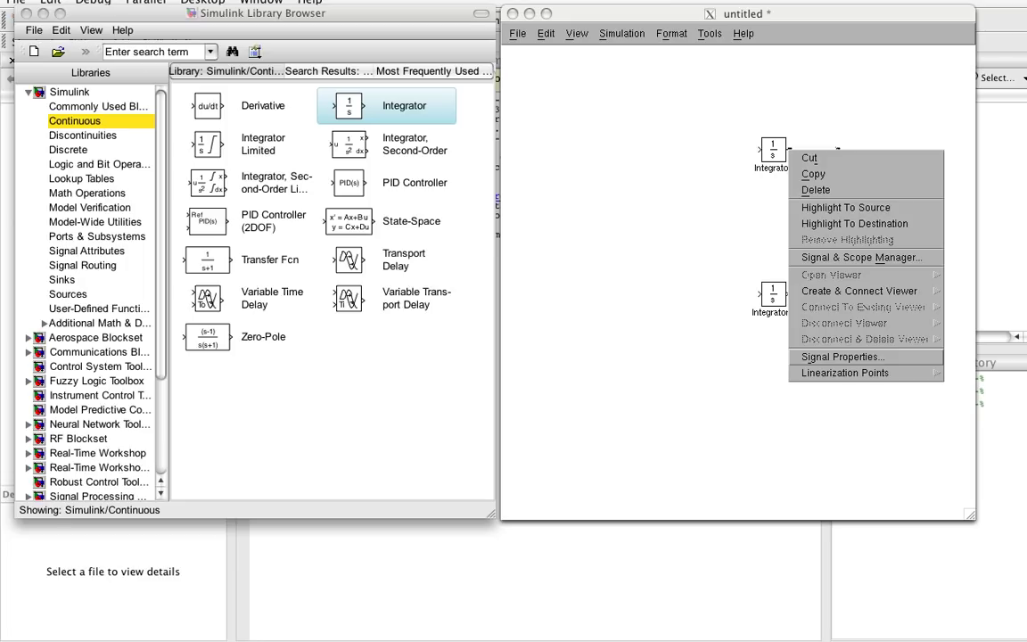
left_click(842, 357)
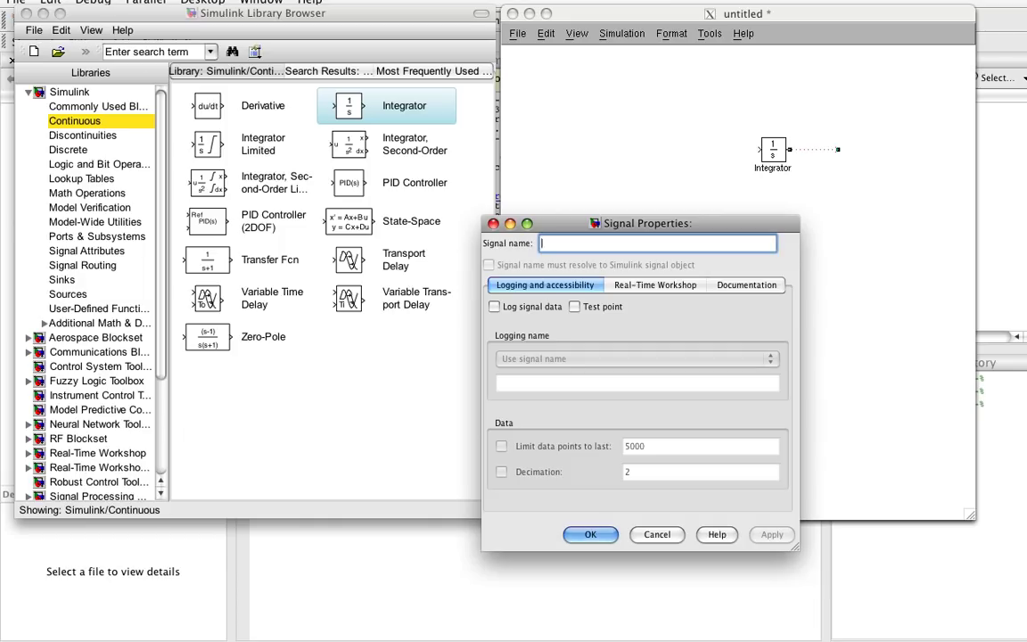
type("w")
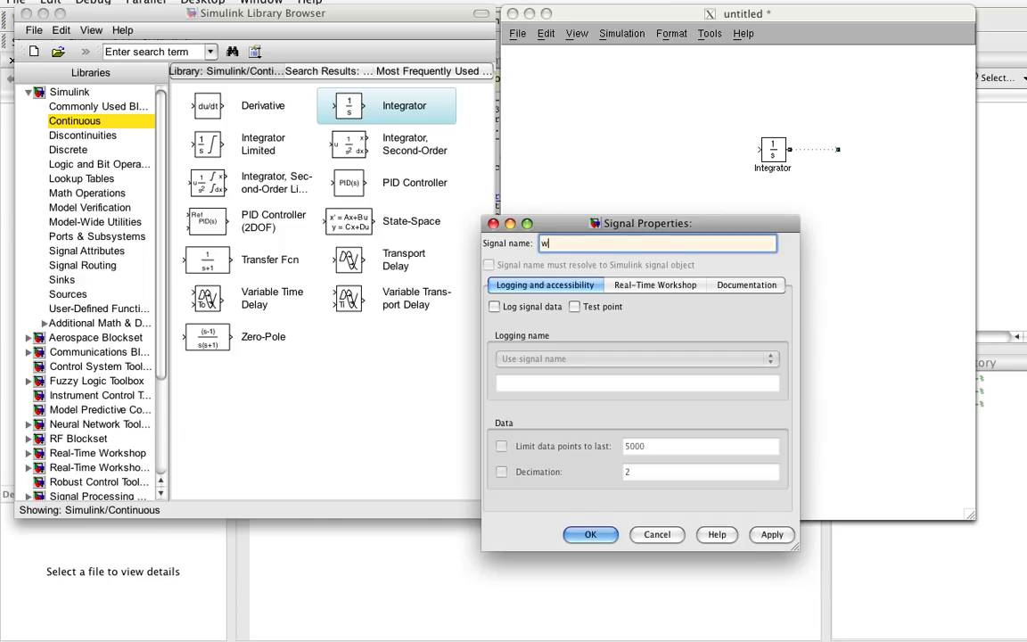
left_click(590, 535)
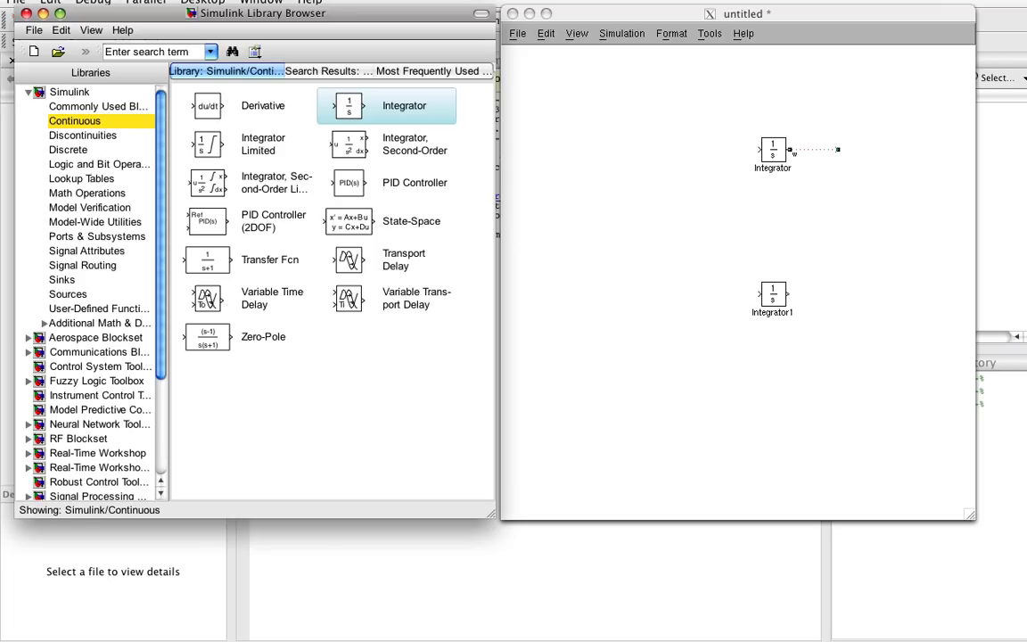
Draw a signal line from the lower Integrator's output and name the signal "i"
left_click(789, 294)
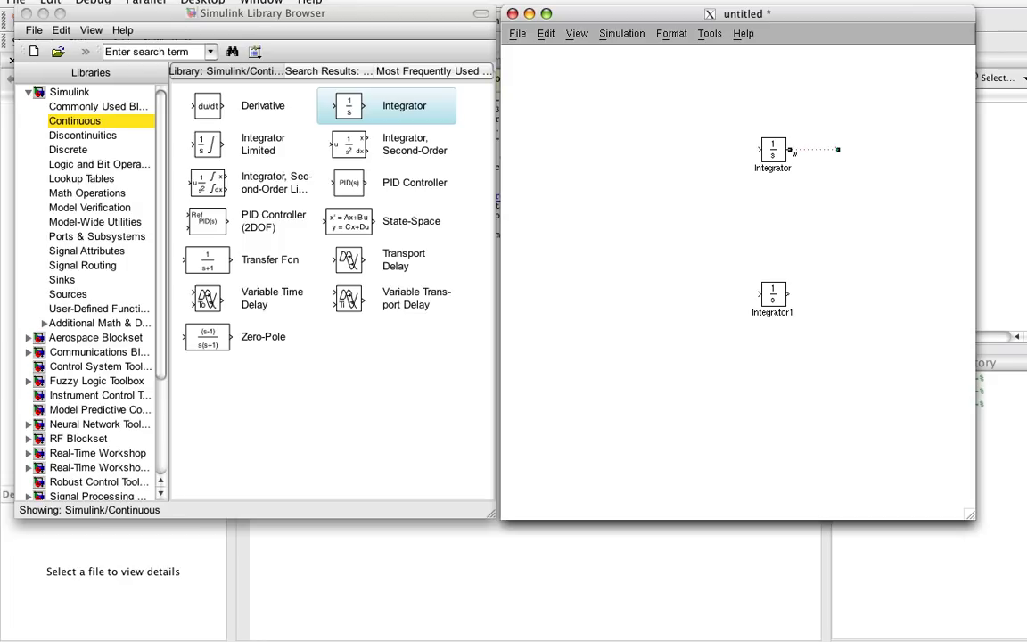
left_click_drag(787, 293, 837, 294)
right_click(815, 295)
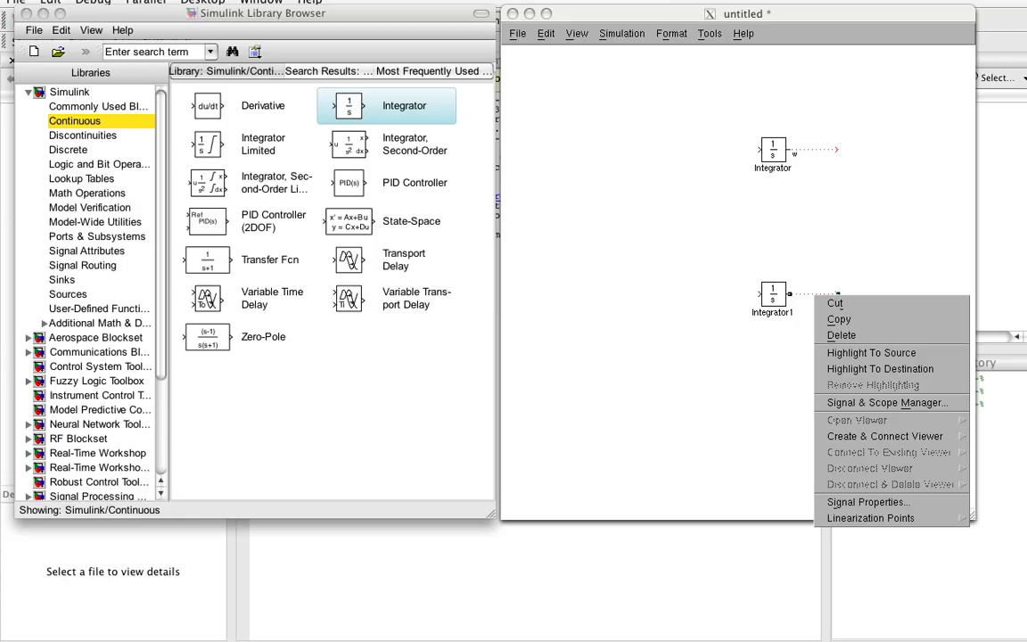
left_click(870, 502)
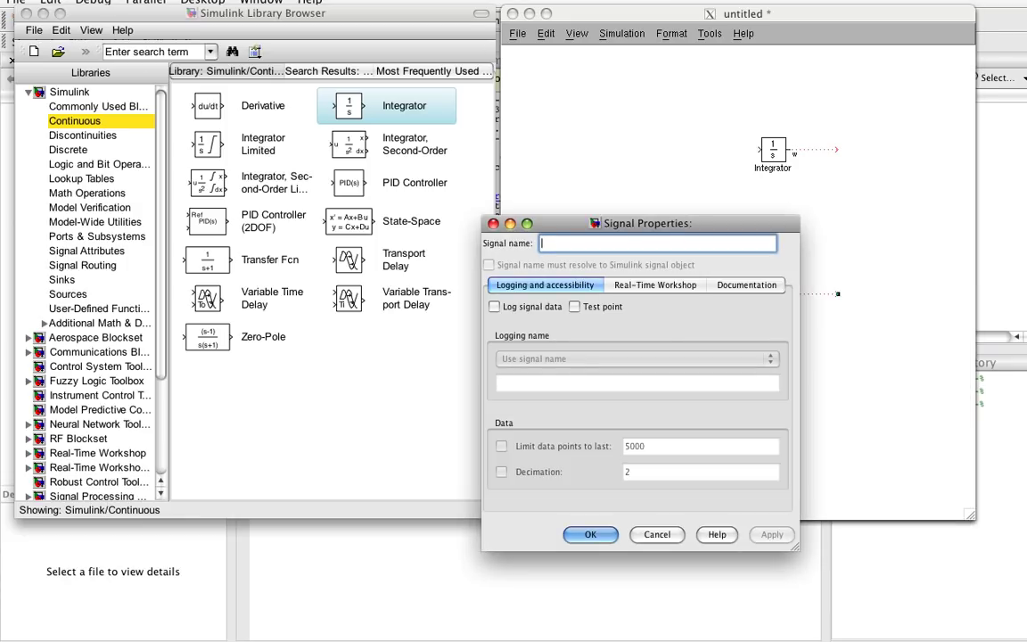
type("i")
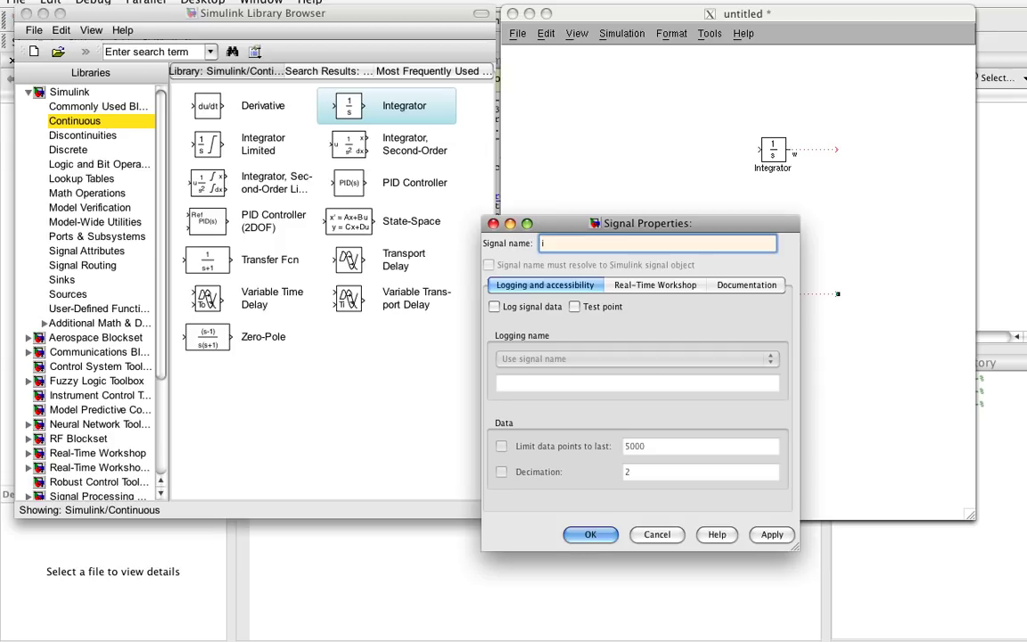
key("Return")
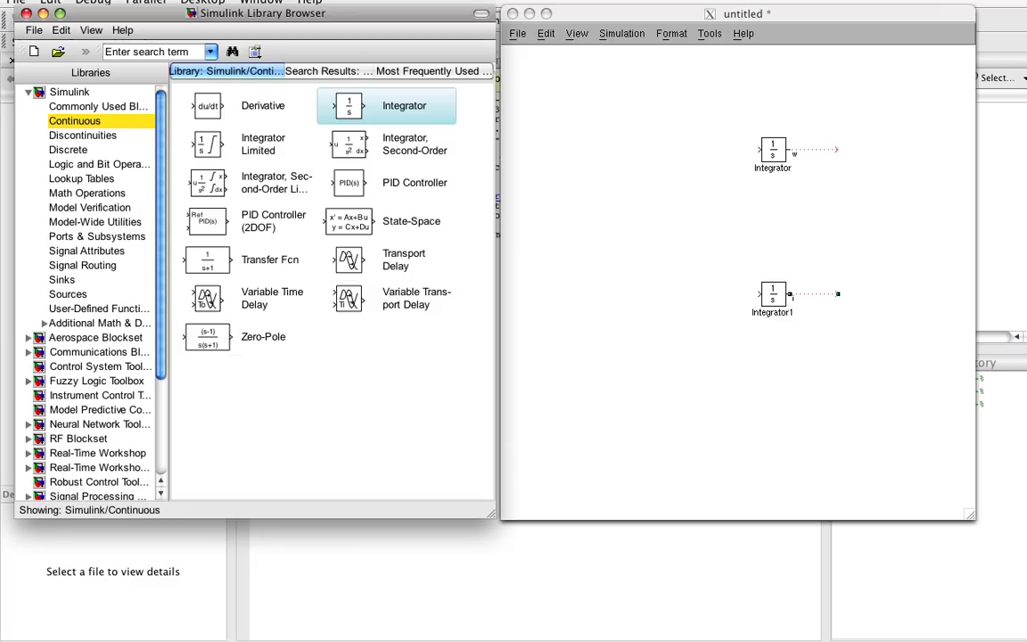
Add a Gain block from the Math Operations library before the upper Integrator and connect its output to the Integrator's input
left_click(87, 193)
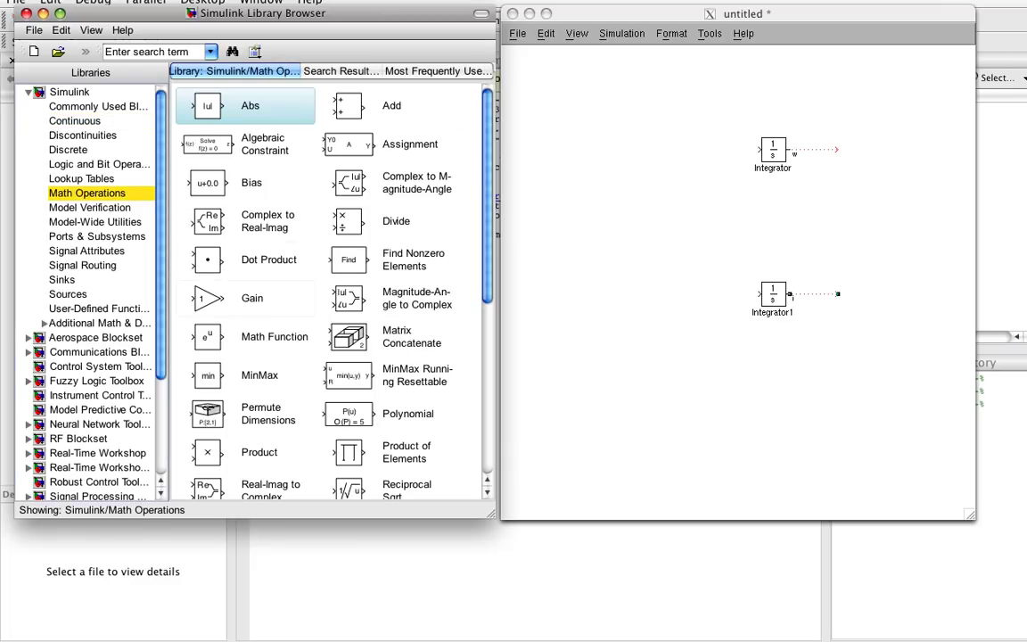
left_click(206, 298)
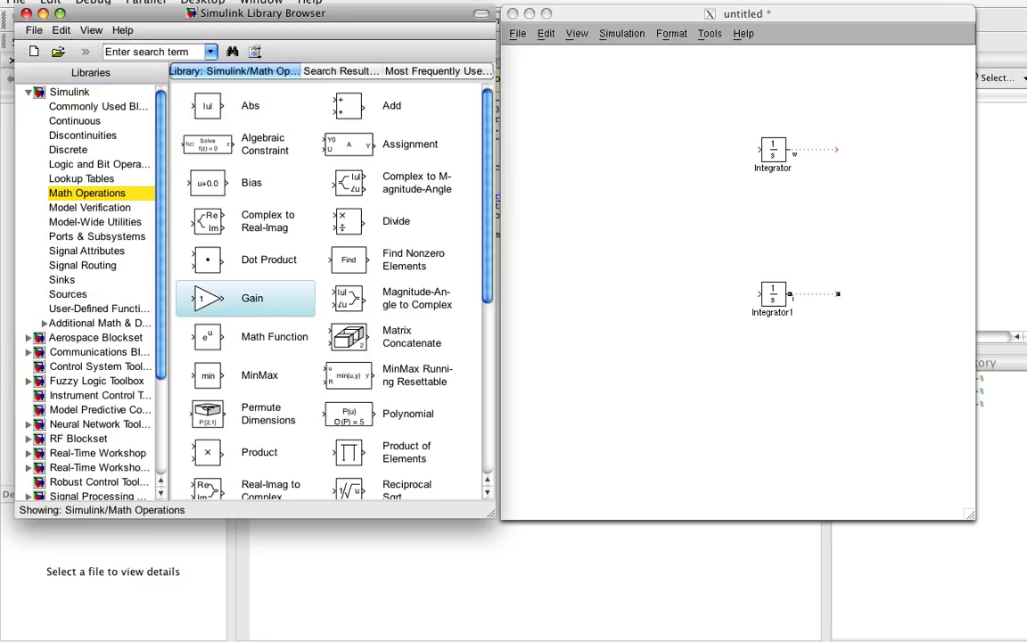
left_click_drag(206, 297, 665, 146)
left_click(665, 146)
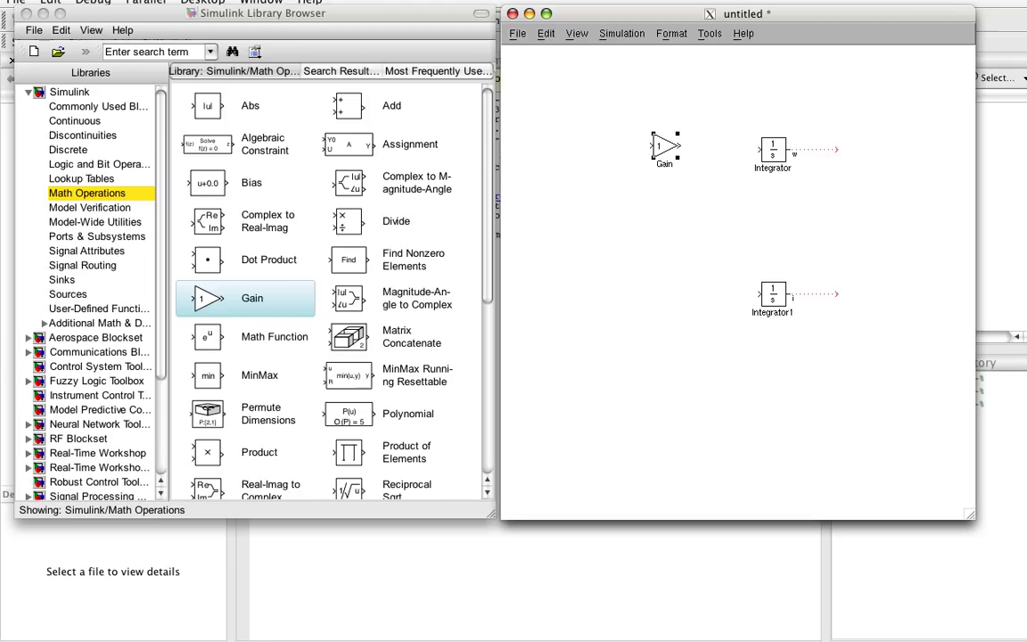
left_click_drag(680, 145, 758, 149)
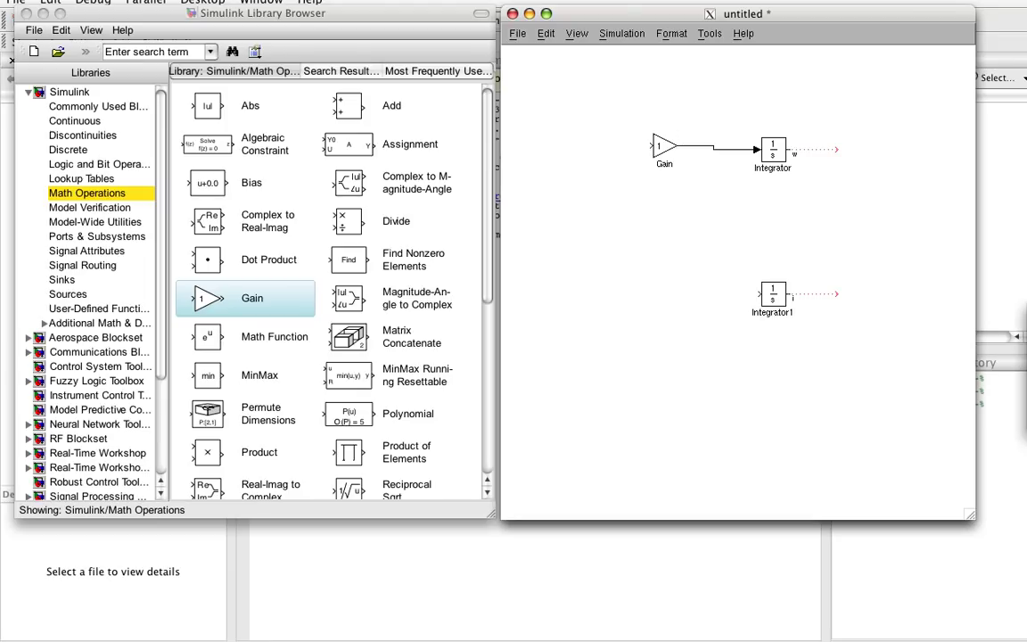
Connect the Gain block's input to the lower Integrator's output signal i, routing the line between the two integrators
left_click(209, 298)
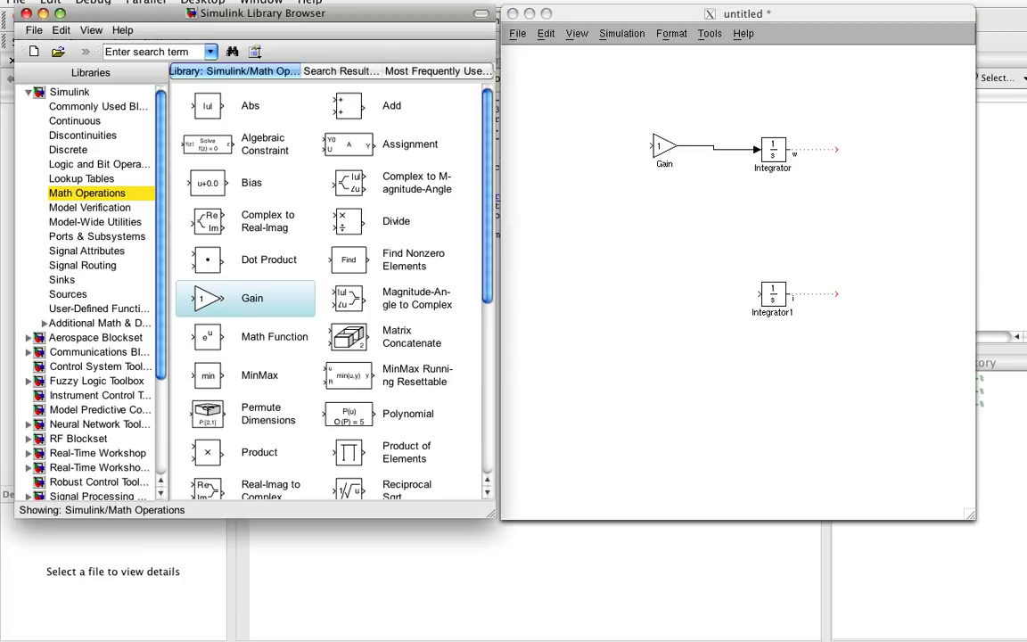
left_click(664, 294)
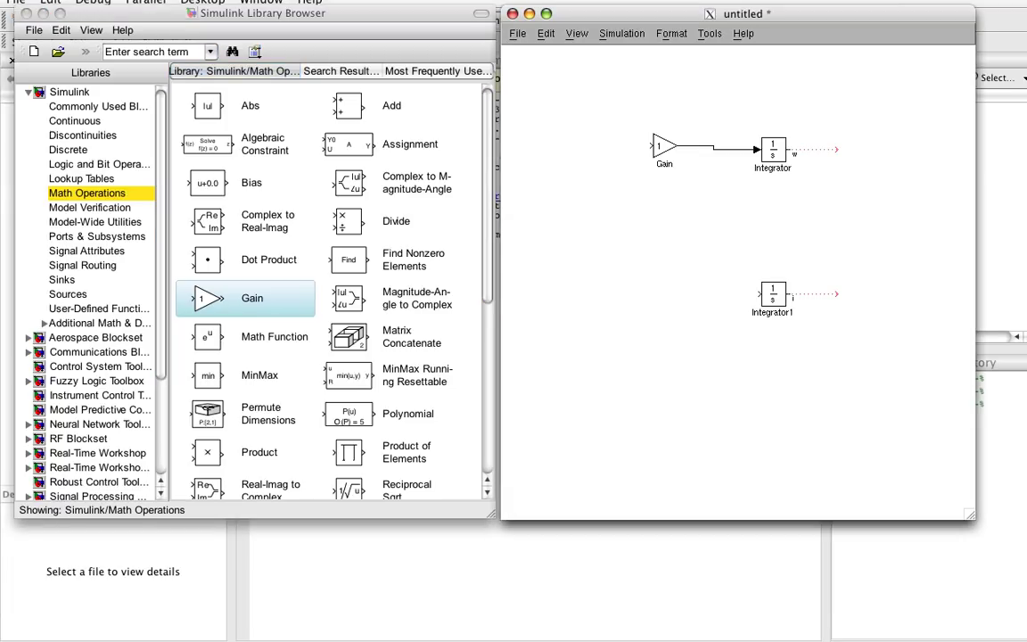
left_click_drag(651, 145, 625, 225)
mouse_move(622, 248)
left_mouse_down()
mouse_move(826, 258)
mouse_move(805, 275)
mouse_move(803, 250)
mouse_move(805, 294)
left_mouse_up()
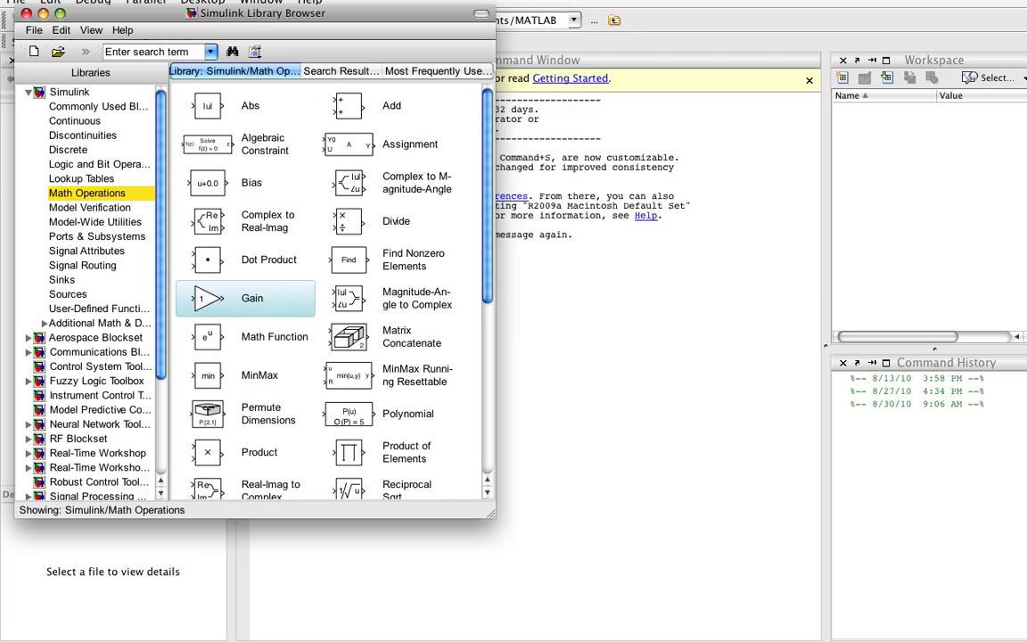
Add a Step block from the Sources library near the model's left edge, roughly level with the lower Integrator
left_click(68, 294)
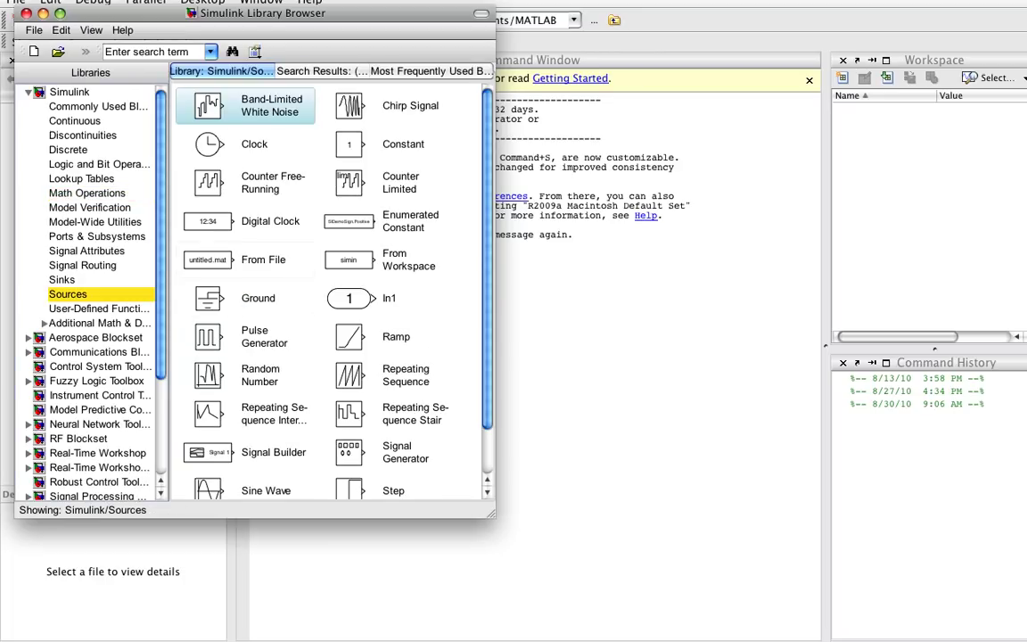
scroll(330, 285, "down", 2)
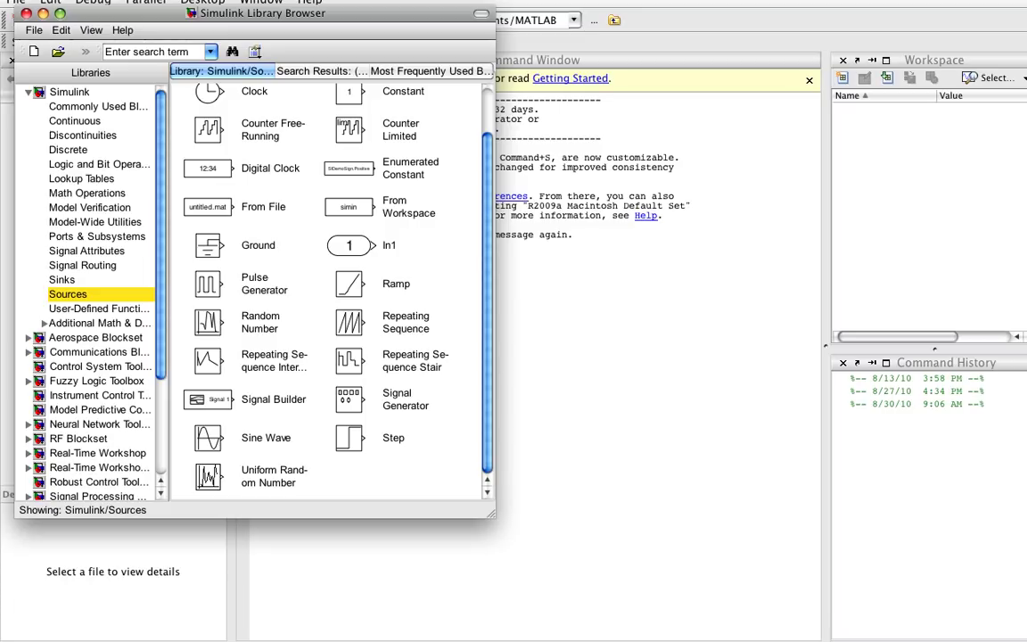
key("super+Tab")
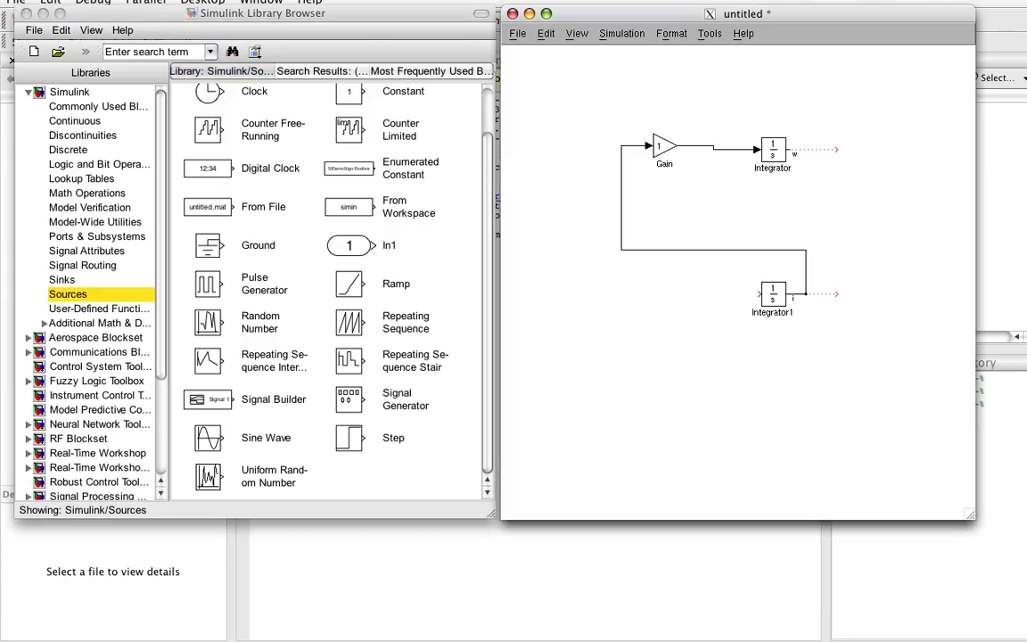
left_click(350, 438)
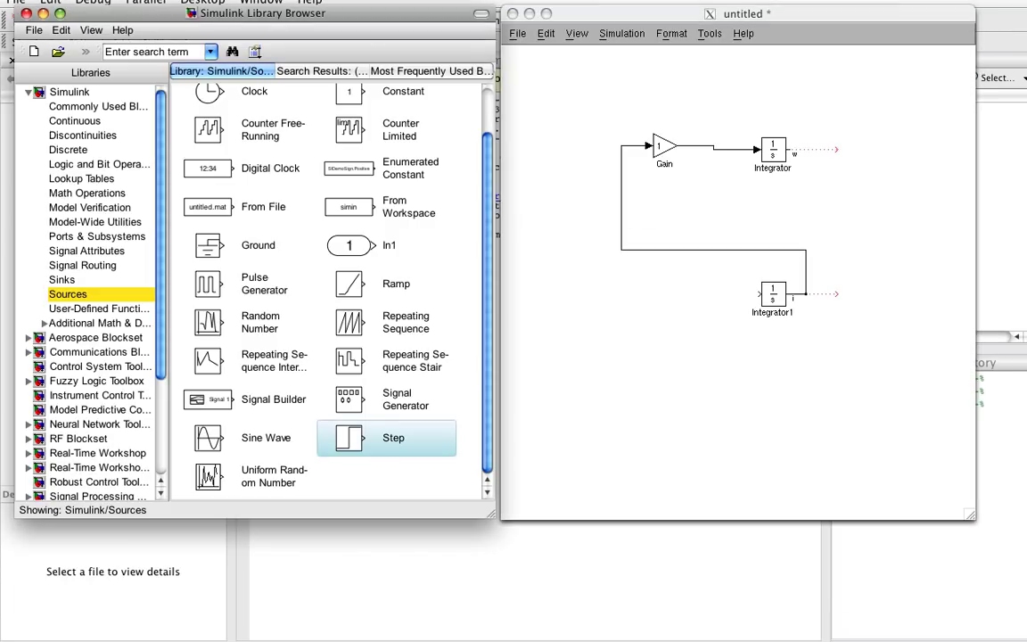
left_click_drag(349, 438, 549, 282)
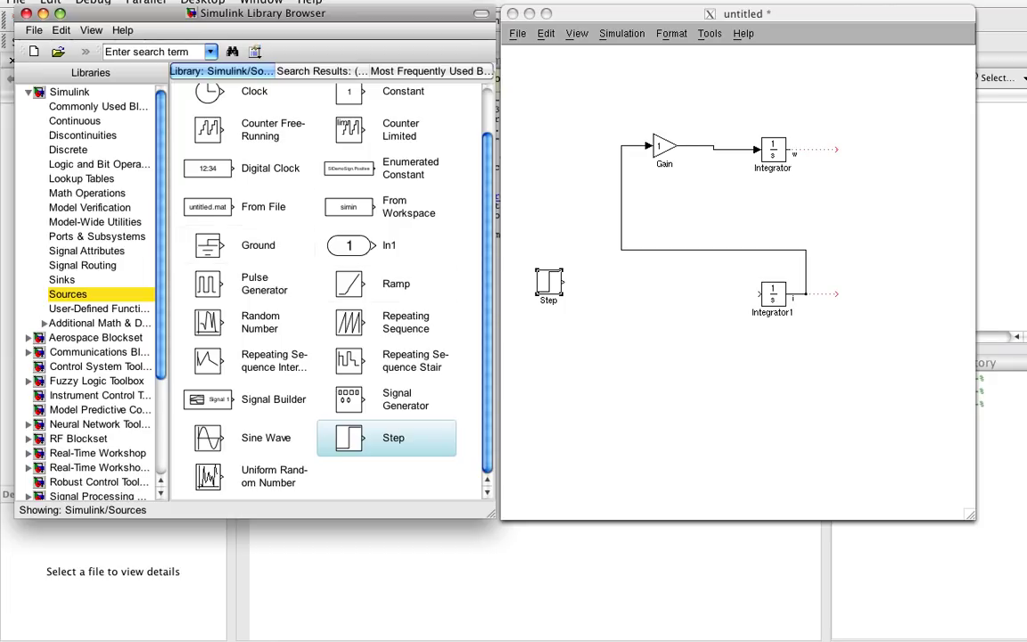
Add a second Gain block below and right of the Step block and feed its input from signal i, routing the line underneath
left_click(87, 194)
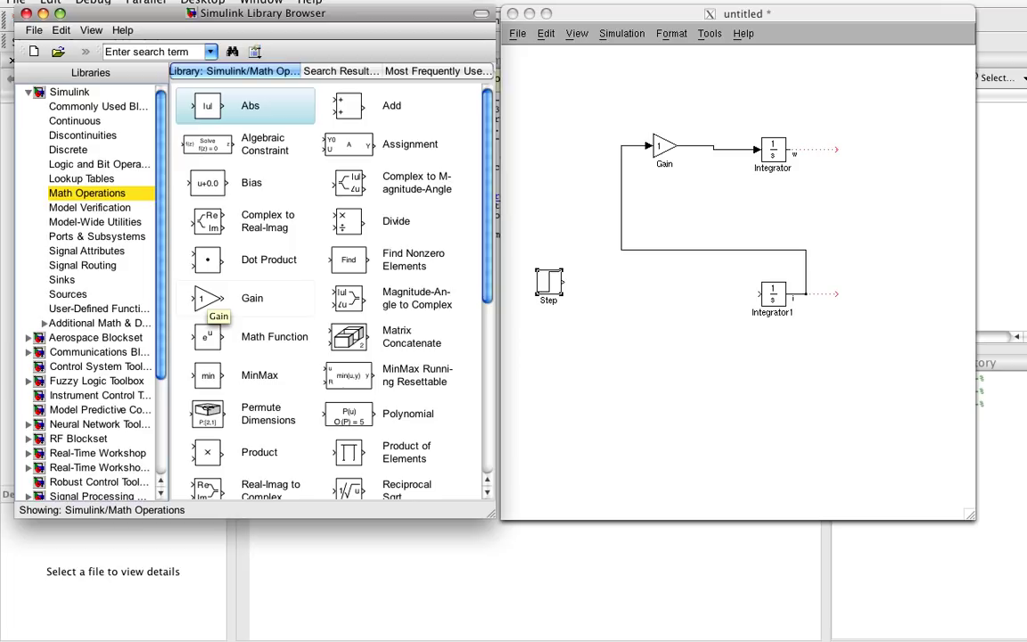
left_click(208, 298)
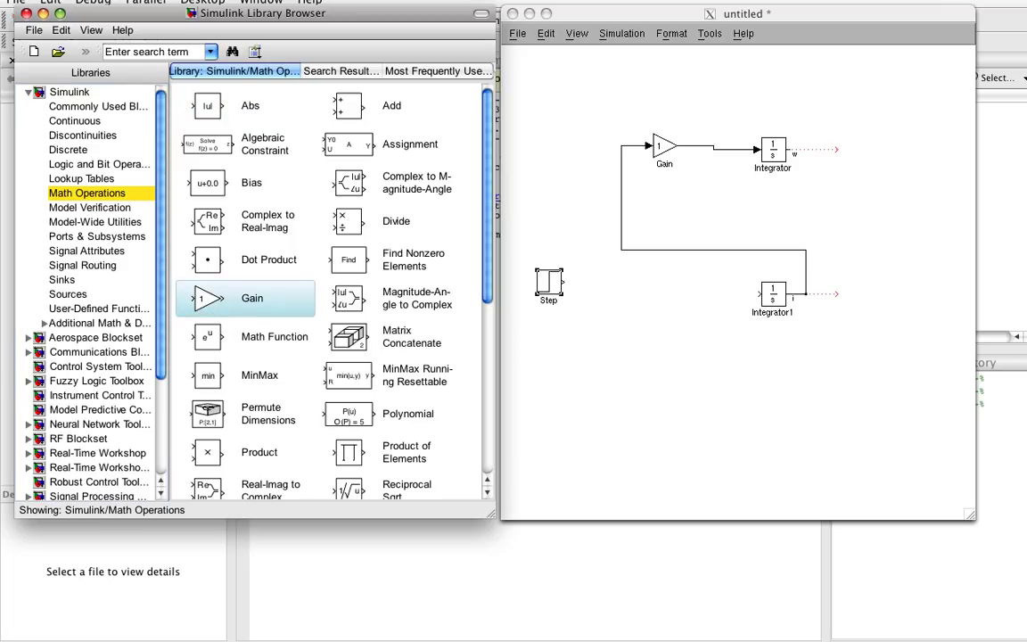
left_click_drag(208, 298, 637, 344)
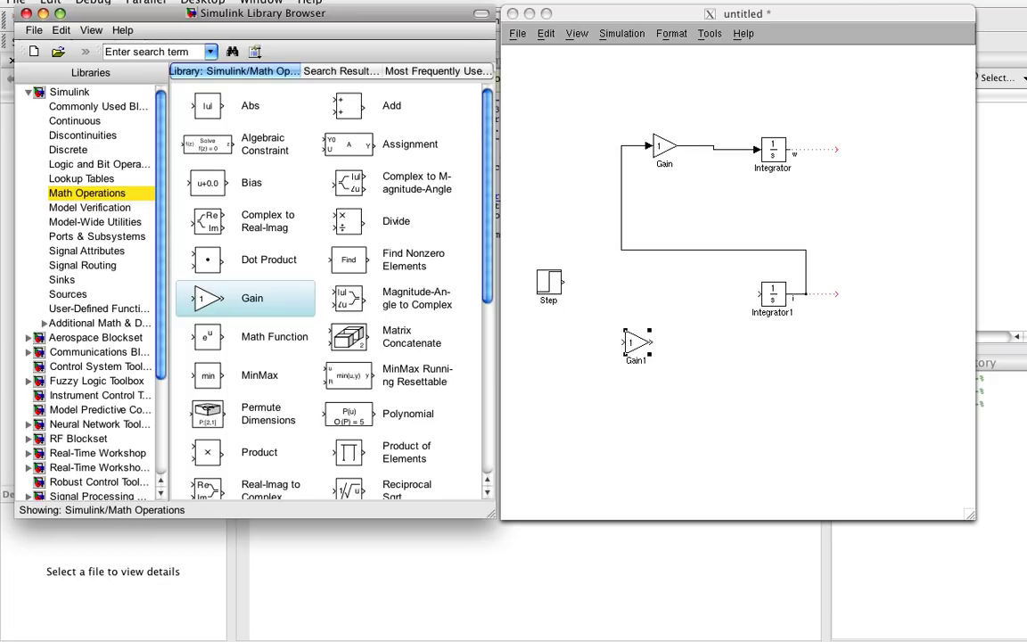
left_click(638, 343)
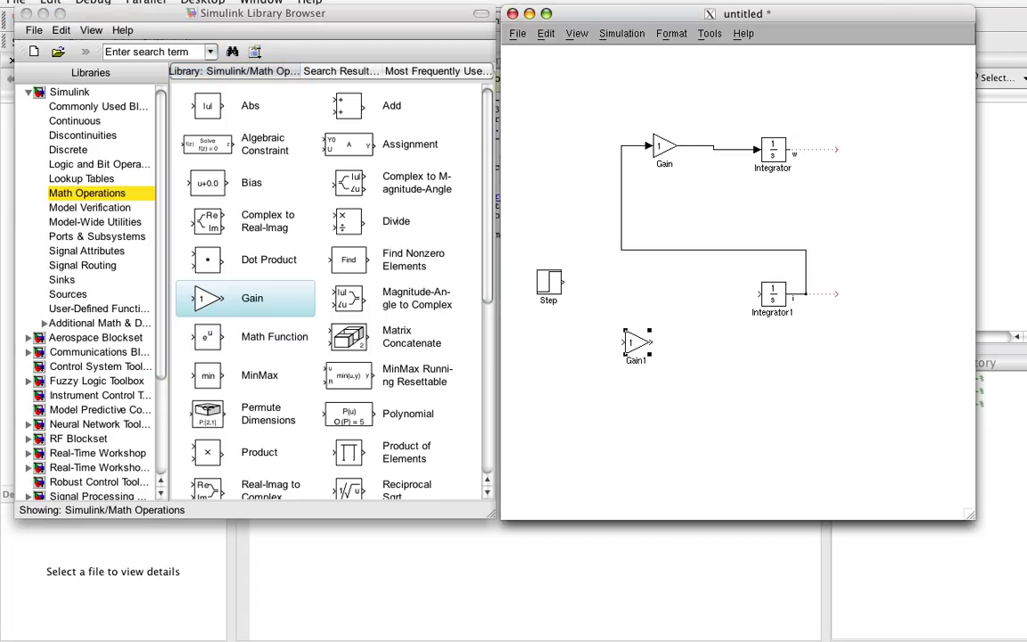
mouse_move(624, 342)
left_mouse_down()
mouse_move(600, 342)
mouse_move(586, 357)
mouse_move(585, 458)
mouse_move(793, 458)
mouse_move(822, 440)
mouse_move(806, 295)
left_mouse_up()
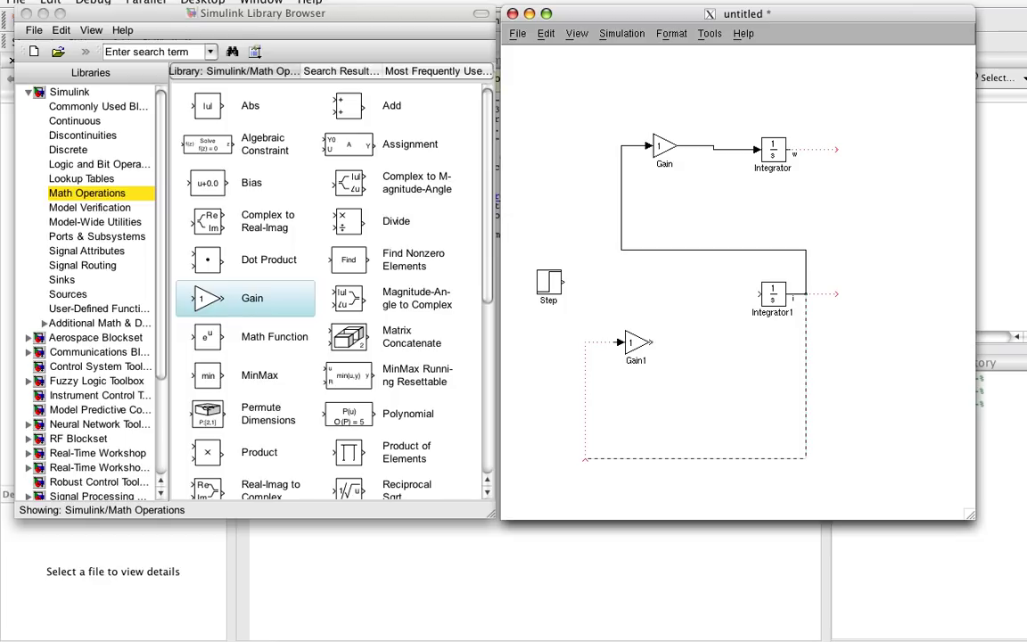
left_click_drag(805, 294, 806, 294)
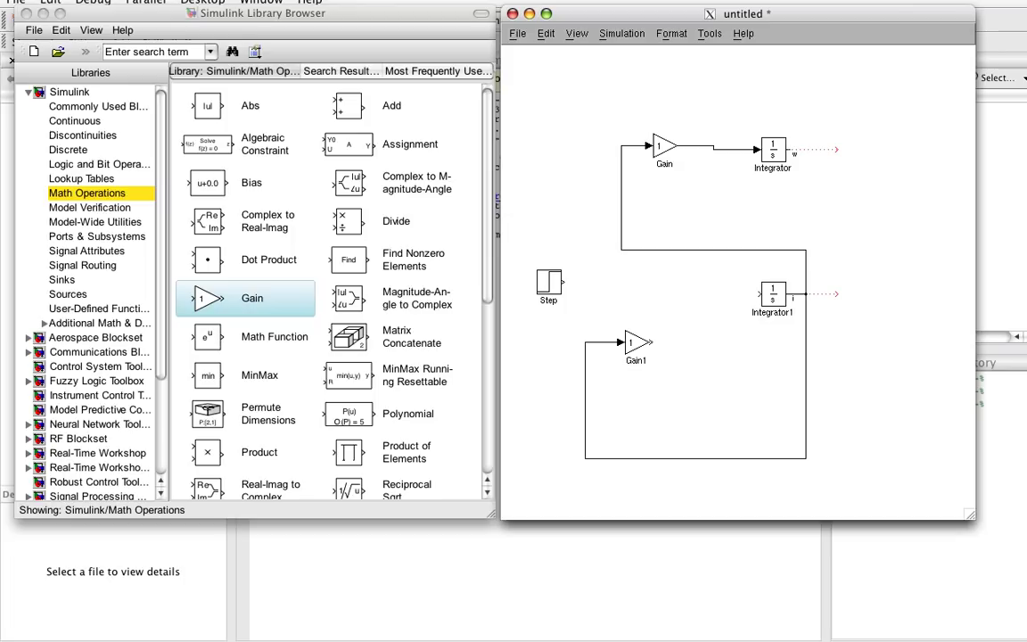
Add a third Gain block from the Math Operations library above and right of the Step block, just below the signal i line
left_click(210, 299)
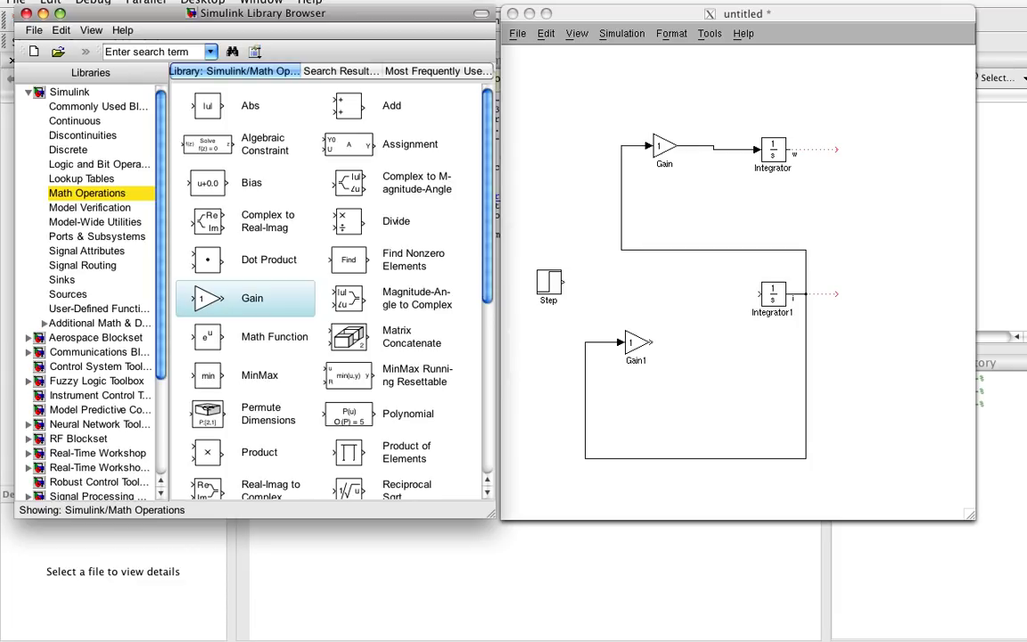
left_click_drag(208, 298, 632, 266)
left_click(633, 267)
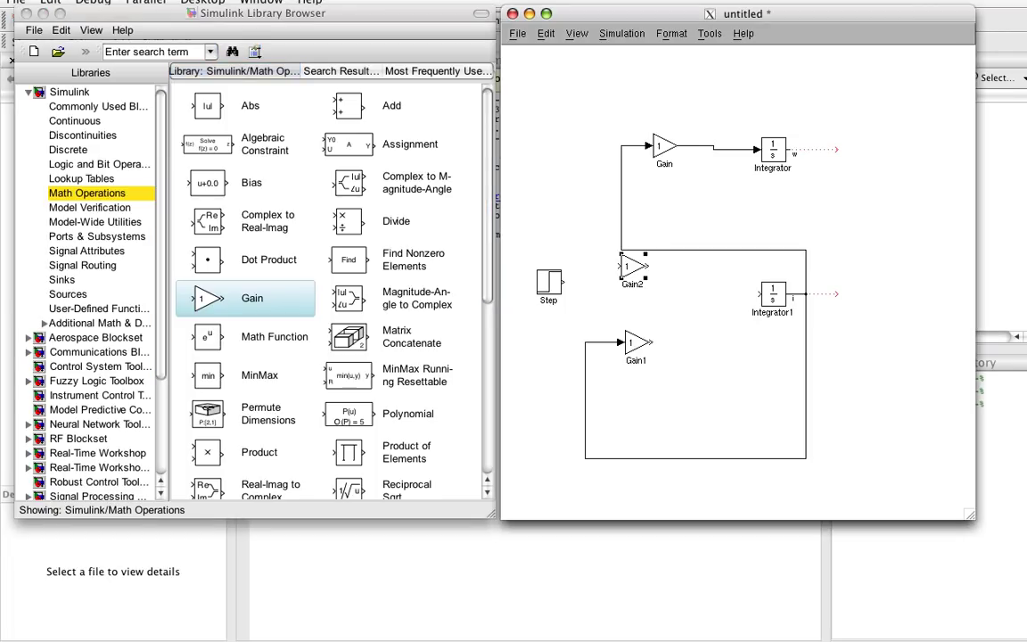
Raise the horizontal segment of the signal i line clear of the new Gain block, and feed that block from signal w around the top
double_click(713, 251)
left_click(640, 224)
left_click_drag(687, 250, 713, 226)
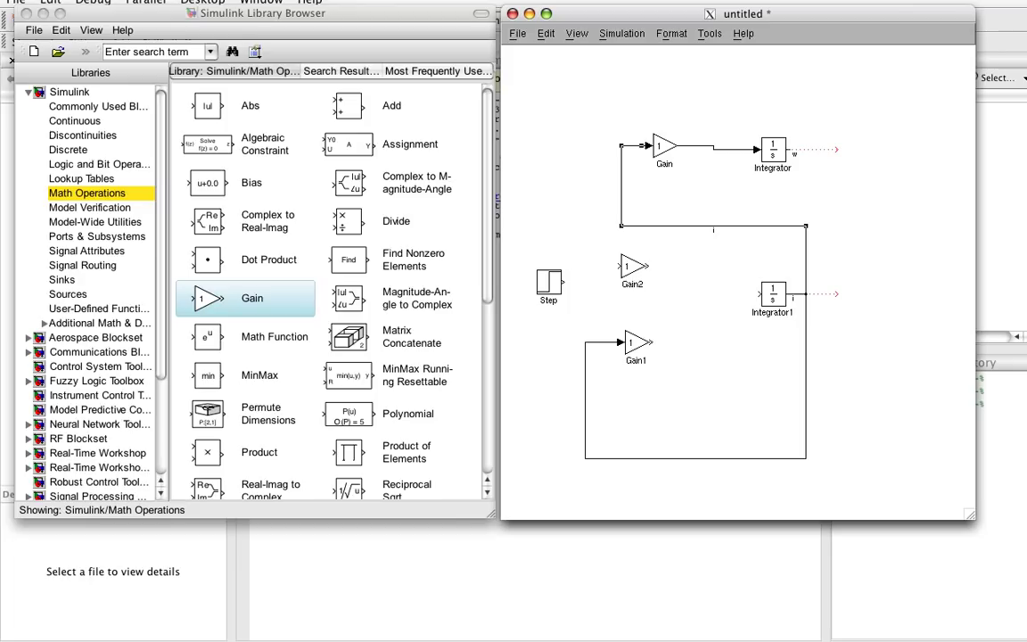
mouse_move(634, 266)
left_mouse_down()
mouse_move(637, 254)
mouse_move(584, 242)
mouse_move(593, 83)
mouse_move(735, 85)
mouse_move(731, 122)
mouse_move(813, 150)
left_mouse_up()
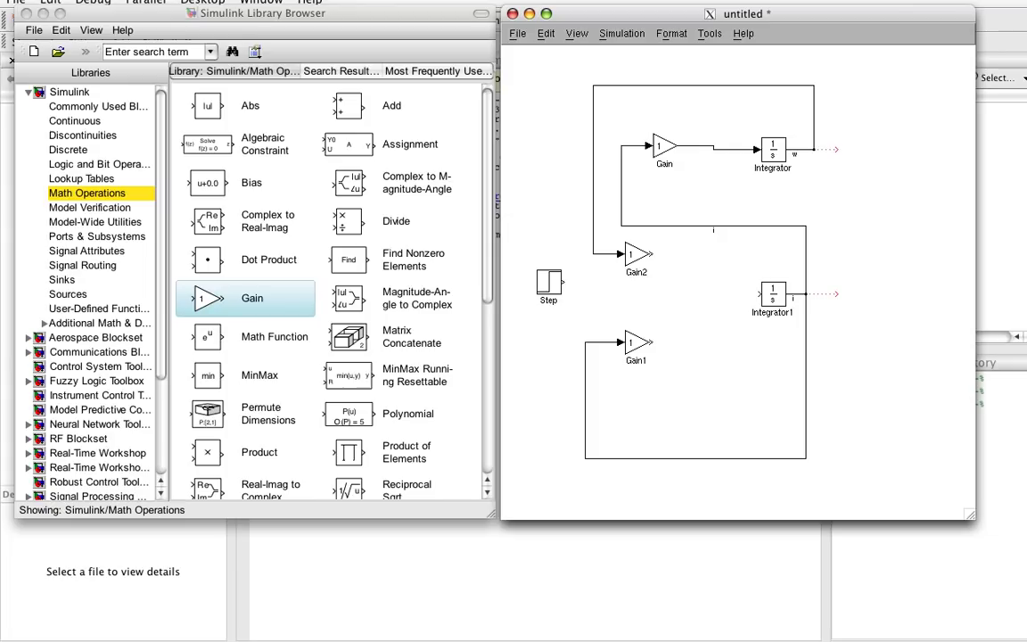
Place an Add block from the Math Operations library before the lower Integrator and set its list of signs to +++
left_click(348, 106)
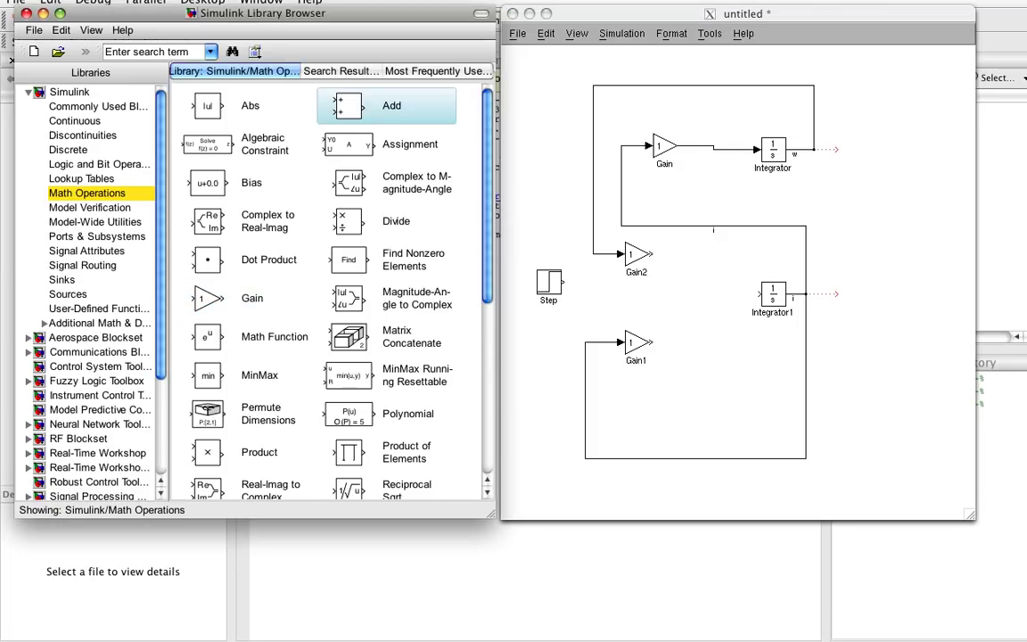
left_click_drag(348, 106, 709, 292)
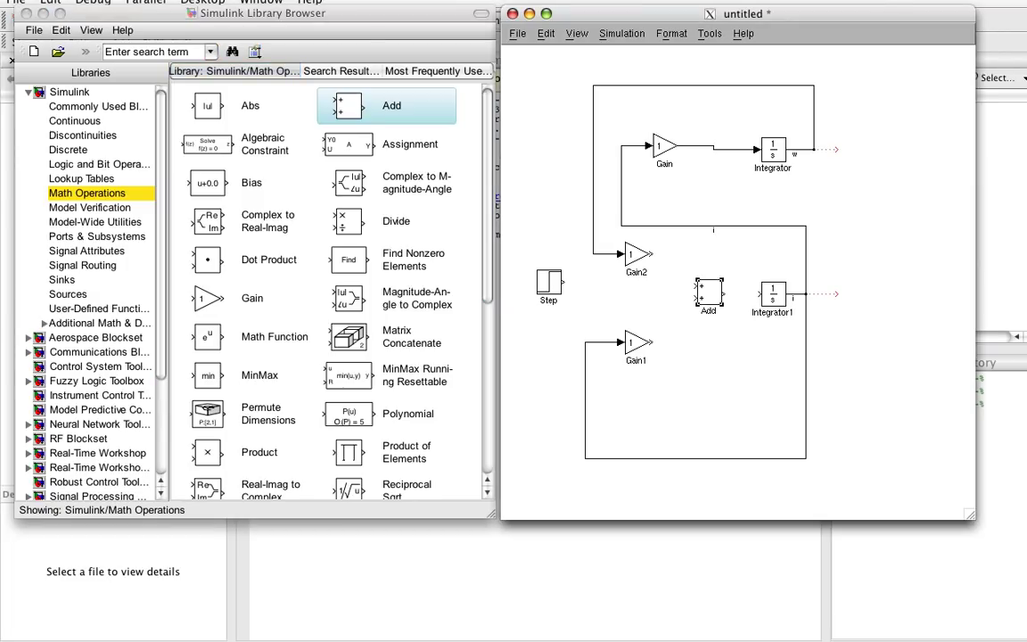
double_click(709, 292)
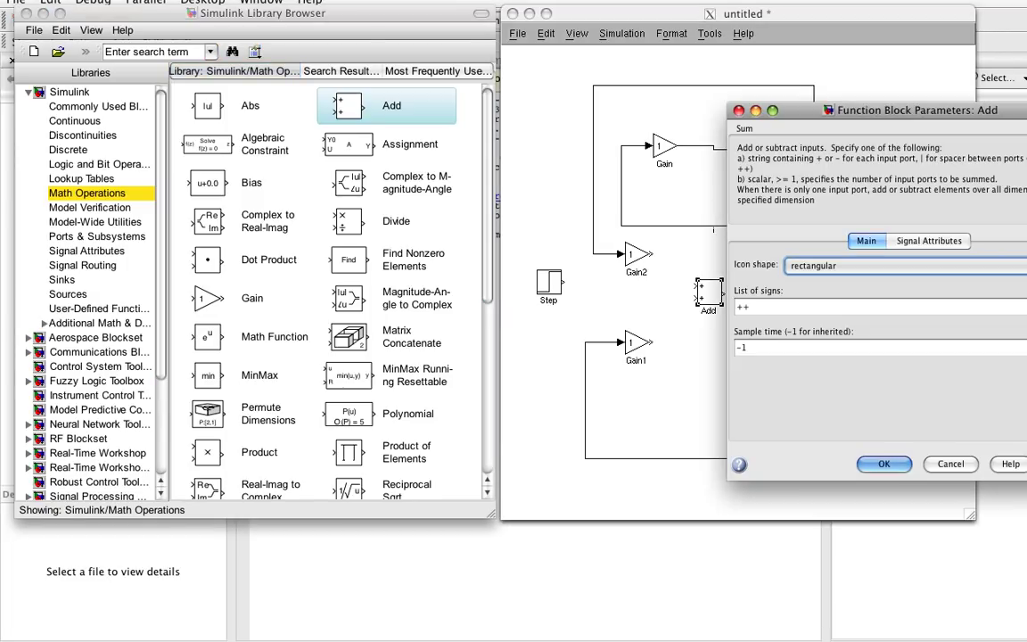
key("Tab")
key("Right")
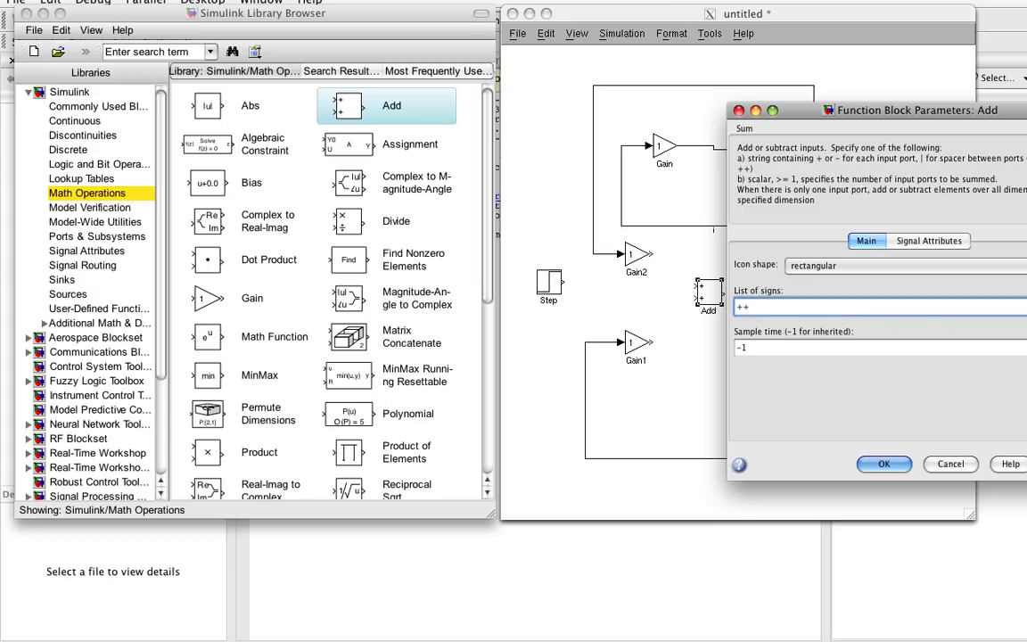
type("+")
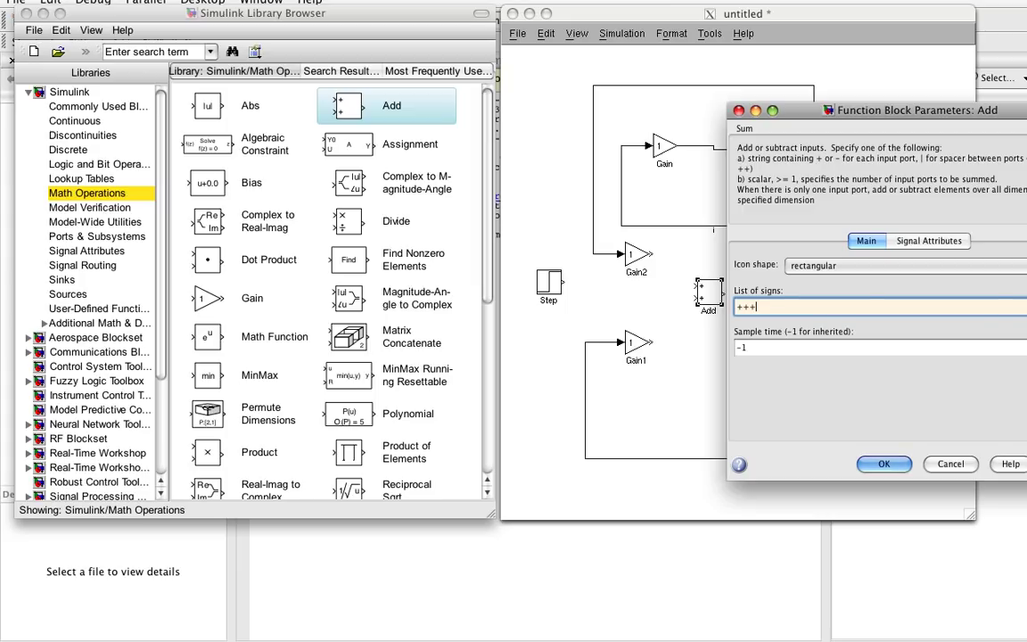
key("Return")
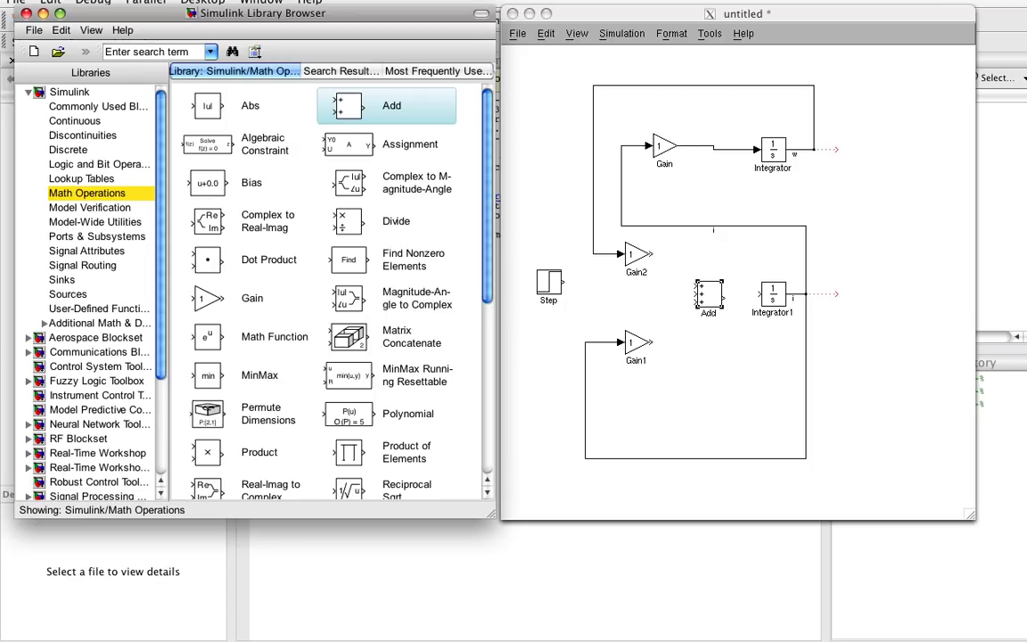
left_click(708, 294)
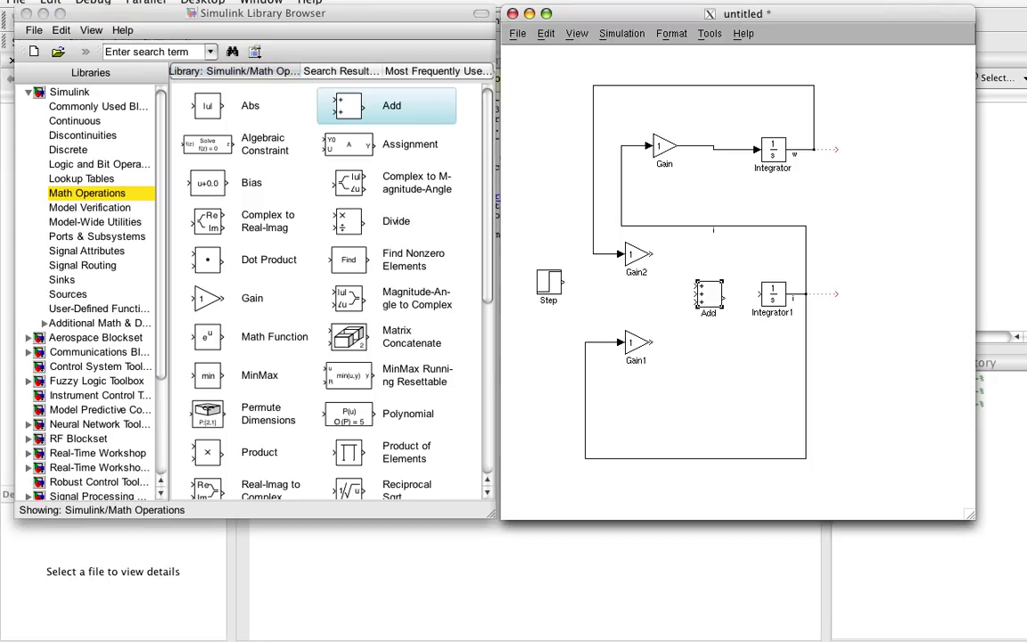
Connect the middle Gain, Step and lower Gain outputs to the Add block's three inputs, and its output to the lower Integrator
left_click_drag(758, 294, 723, 297)
left_click_drag(654, 254, 696, 286)
left_click_drag(564, 282, 653, 342)
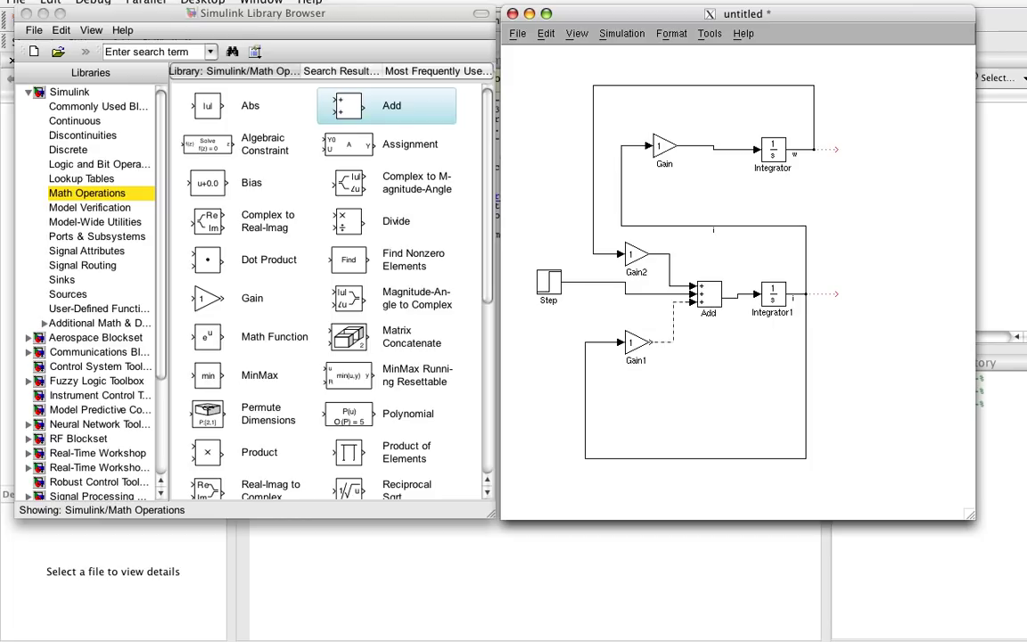
left_click_drag(694, 301, 694, 302)
Add two Scope blocks from the Sinks library right of the Integrators and connect them to signals w and i
left_click(61, 280)
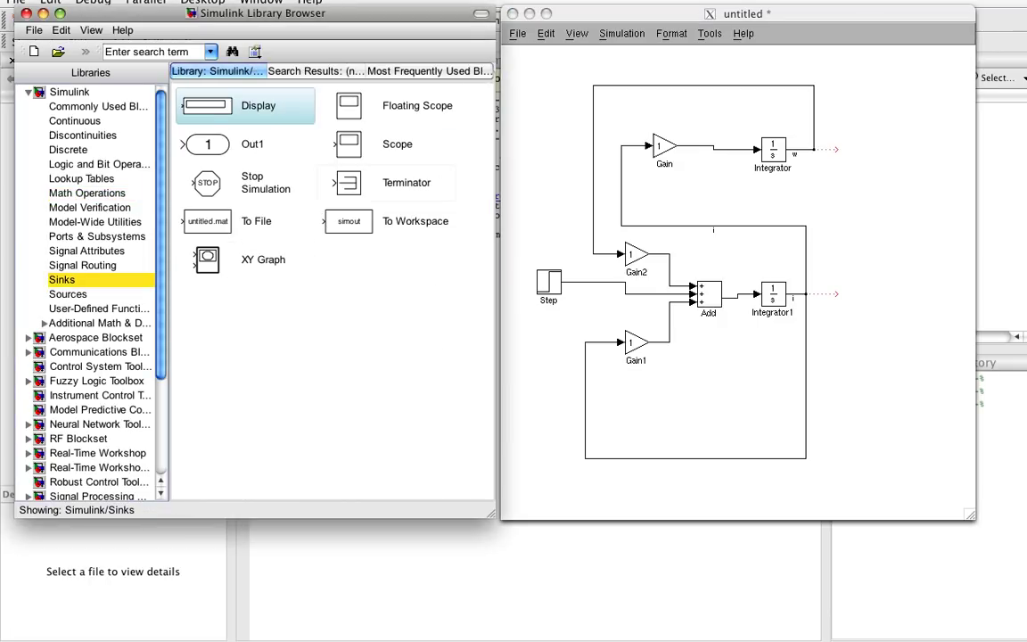
left_click(348, 144)
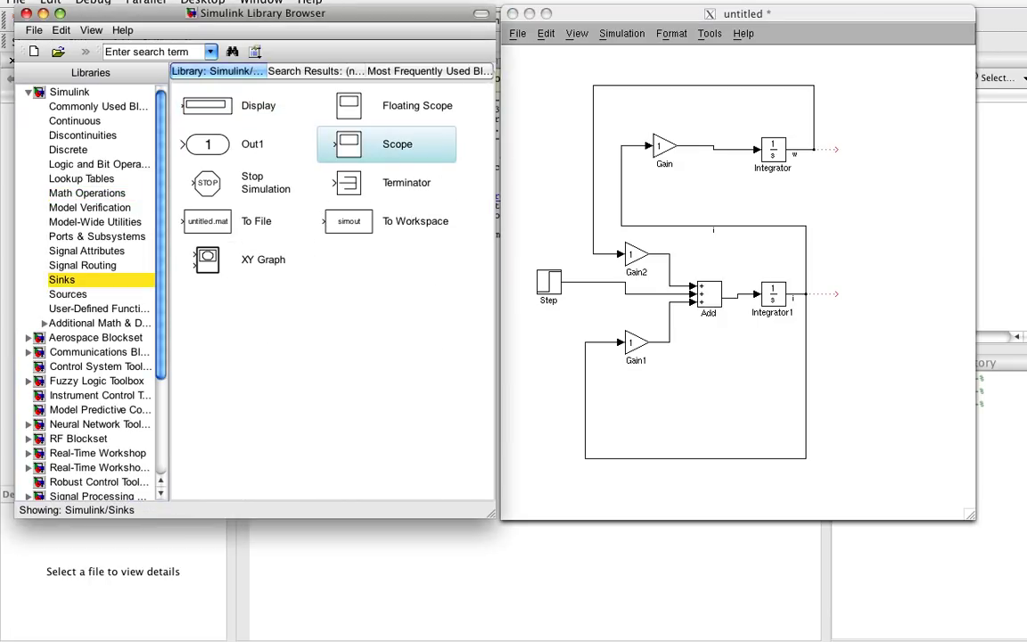
left_click_drag(349, 144, 901, 153)
left_click_drag(349, 143, 901, 290)
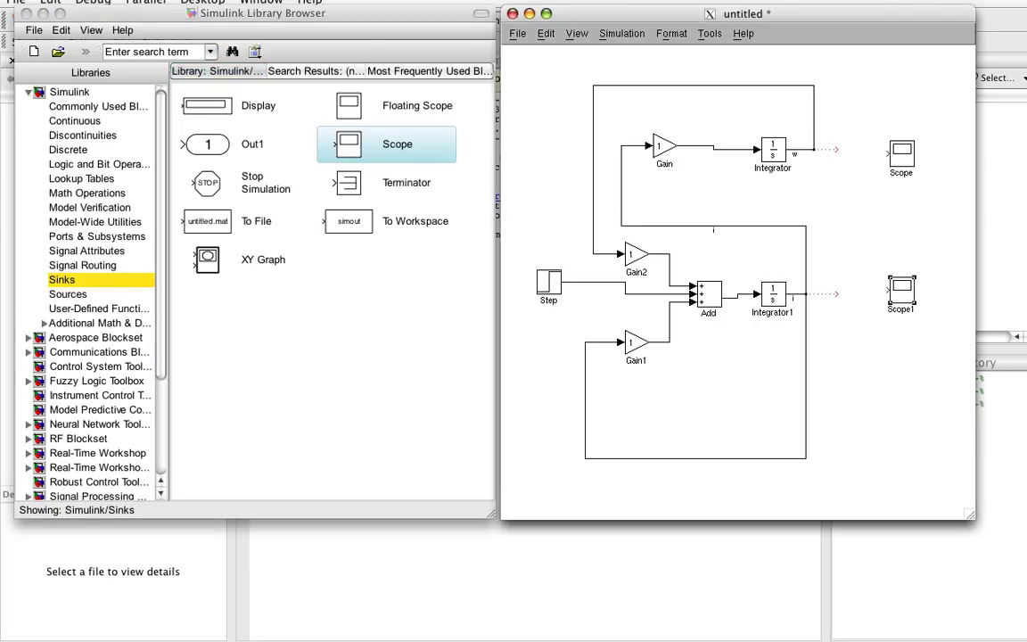
left_click_drag(888, 289, 834, 292)
mouse_move(888, 153)
left_mouse_down()
mouse_move(840, 153)
mouse_move(885, 154)
left_mouse_up()
Rename the upper Scope block "w out" and the lower Scope block "i out"
double_click(901, 173)
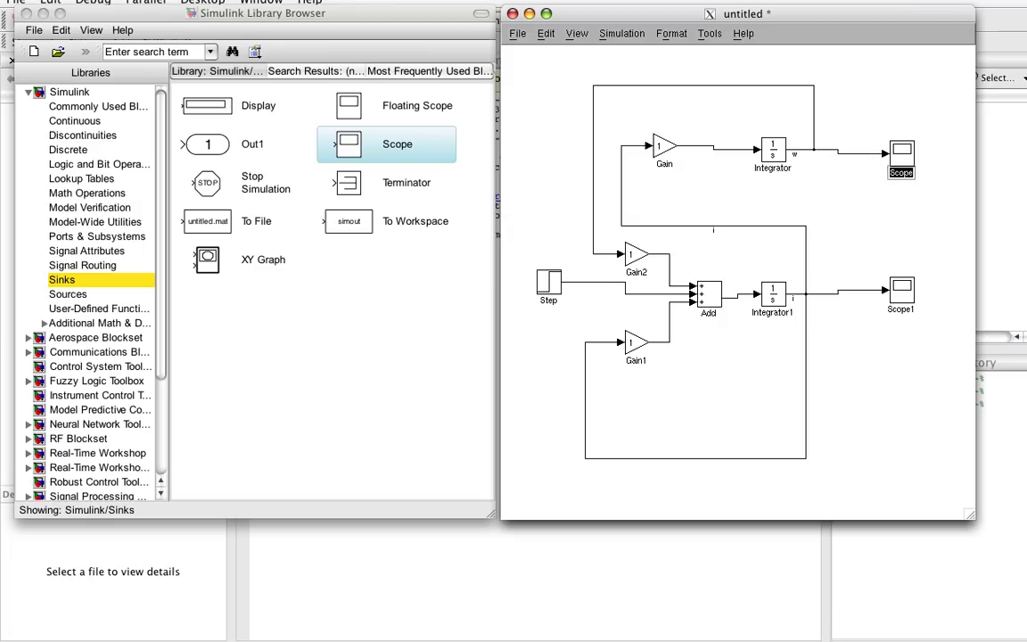
type("w d")
key("BackSpace")
type("out")
left_click(901, 309)
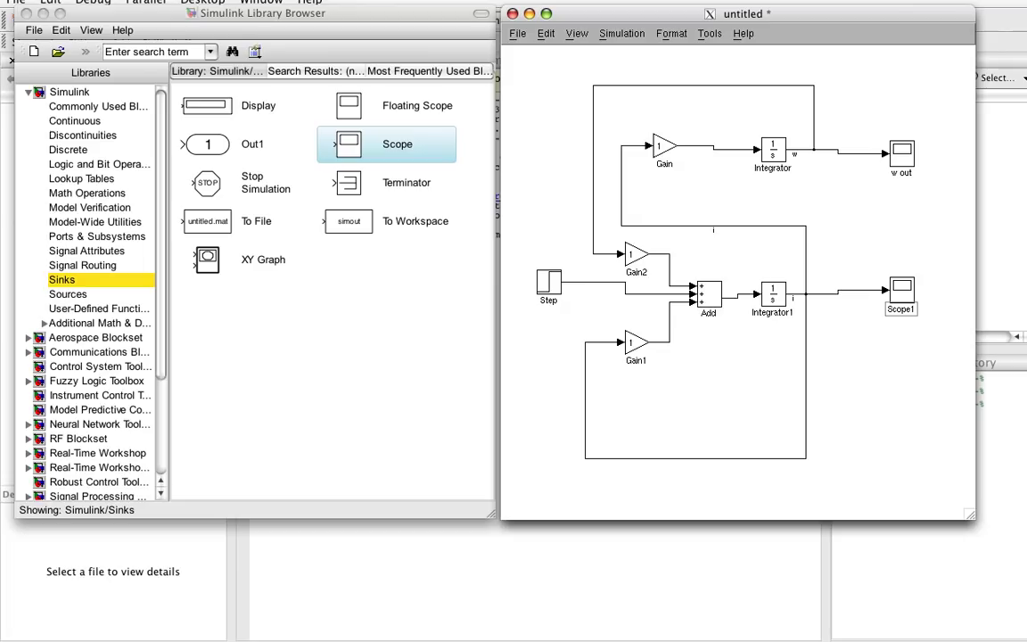
double_click(901, 309)
type("i out")
key("Escape")
Check the upper Integrator's block parameters, including its initial condition, without changing them
double_click(773, 150)
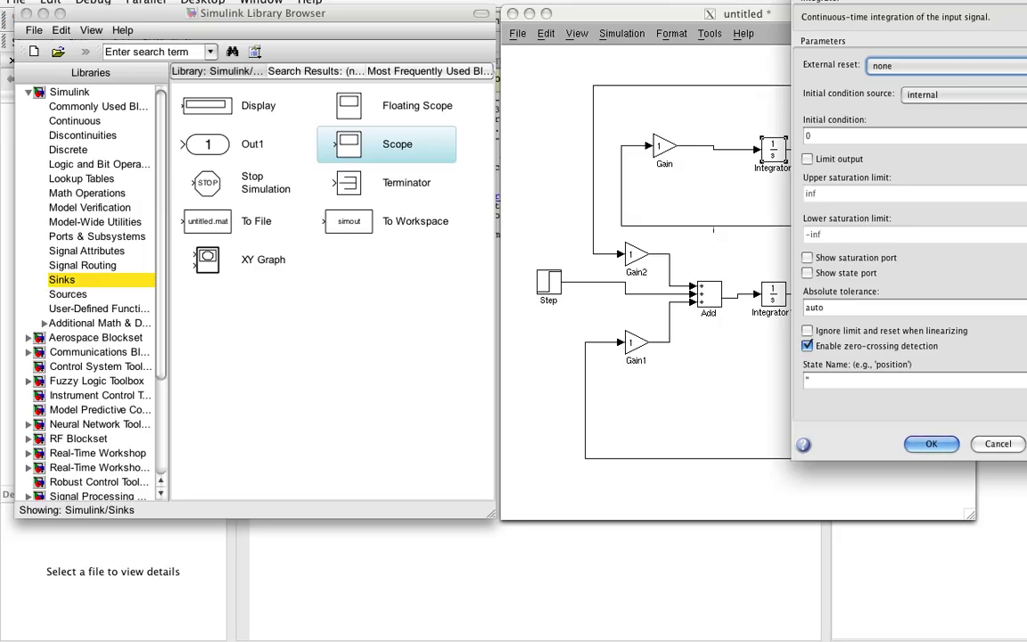
key("Escape")
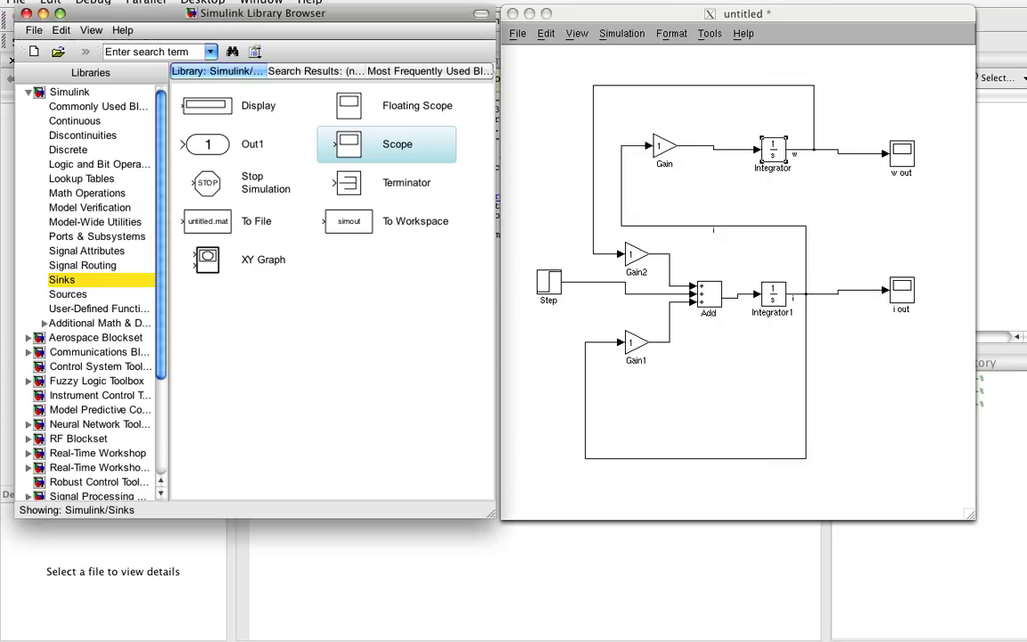